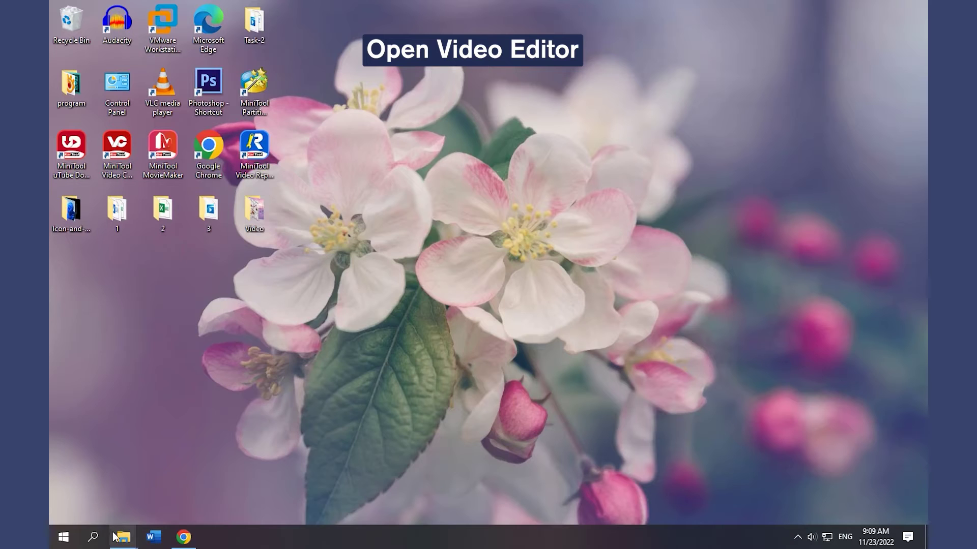
Open the Video Editor from Windows search and create a new video project named '1'
click(95, 537)
text(video editor)
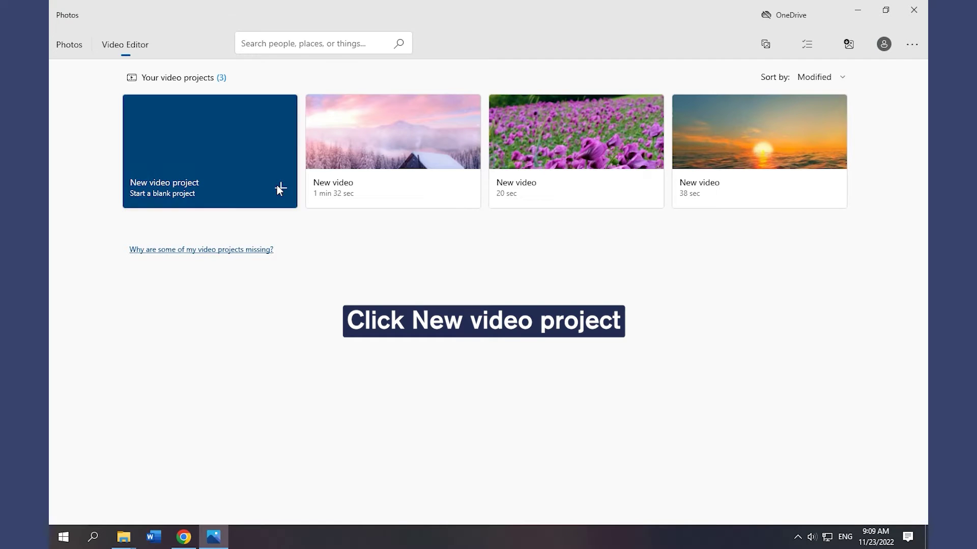
click(277, 185)
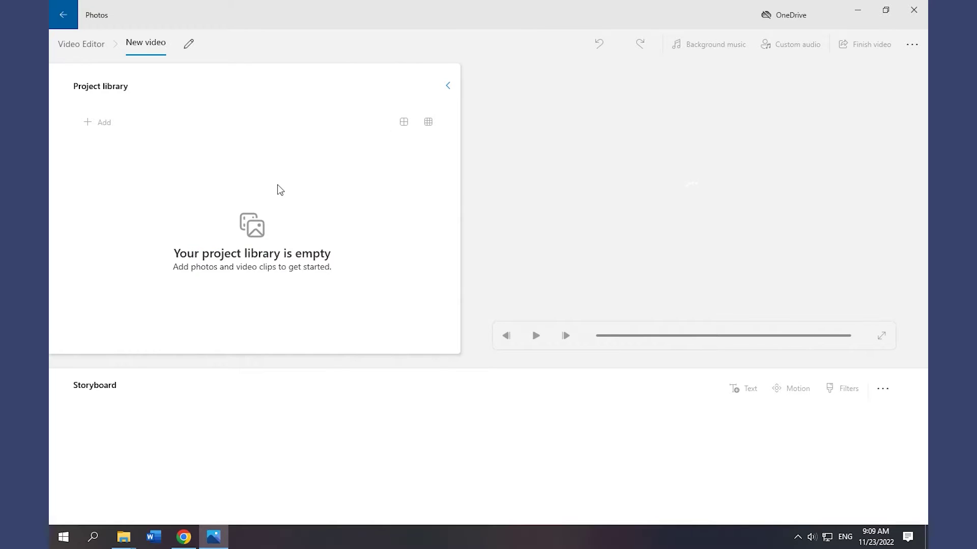
text(1)
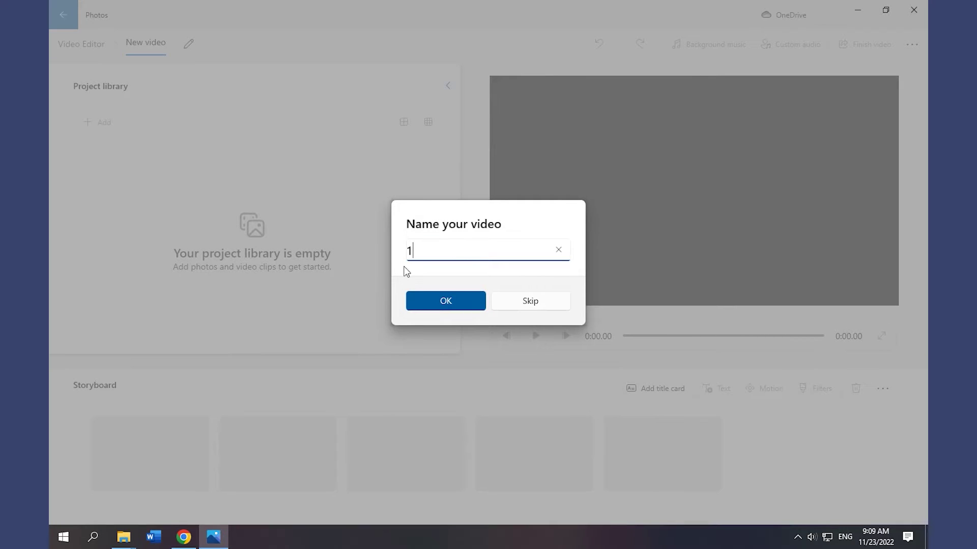
click(425, 299)
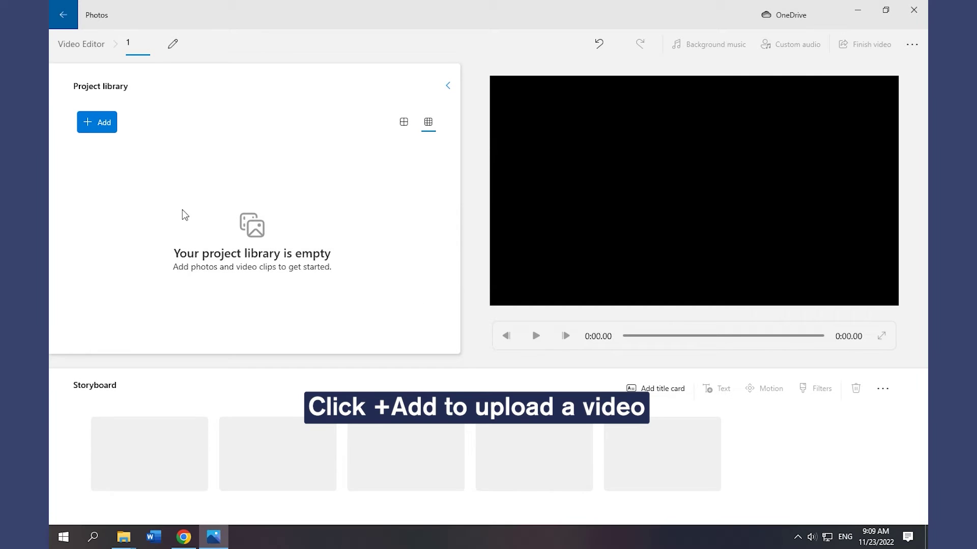
Add the snowy field clip from the collection and place it in the storyboard
click(110, 128)
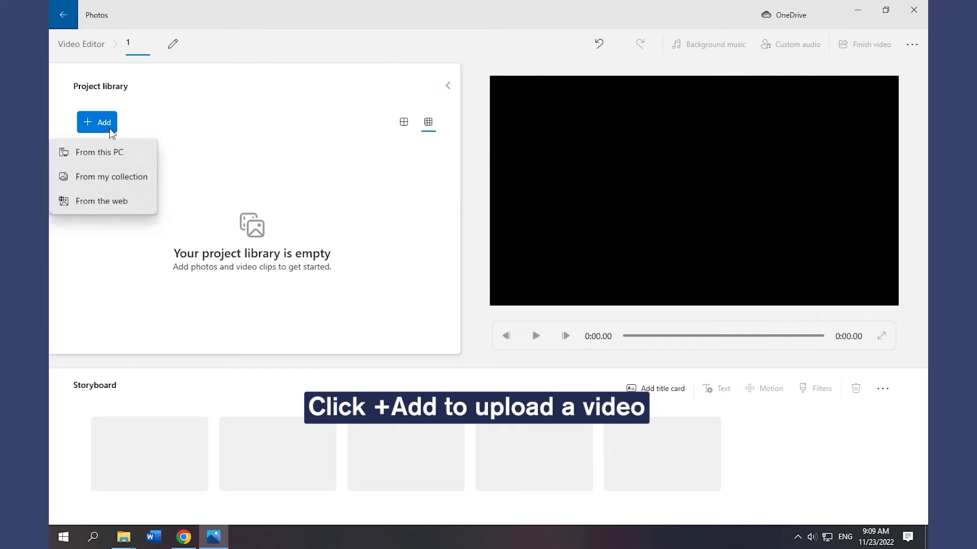
click(105, 180)
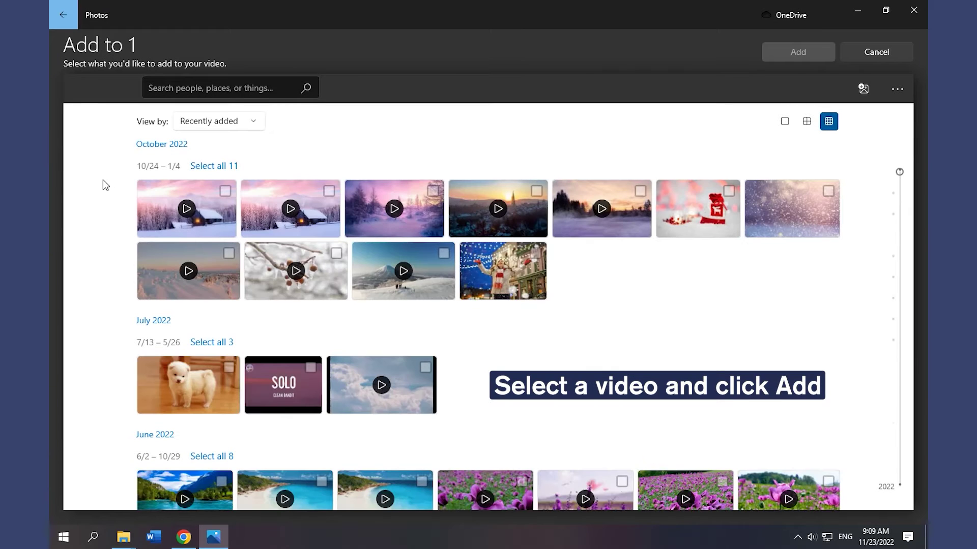
click(228, 253)
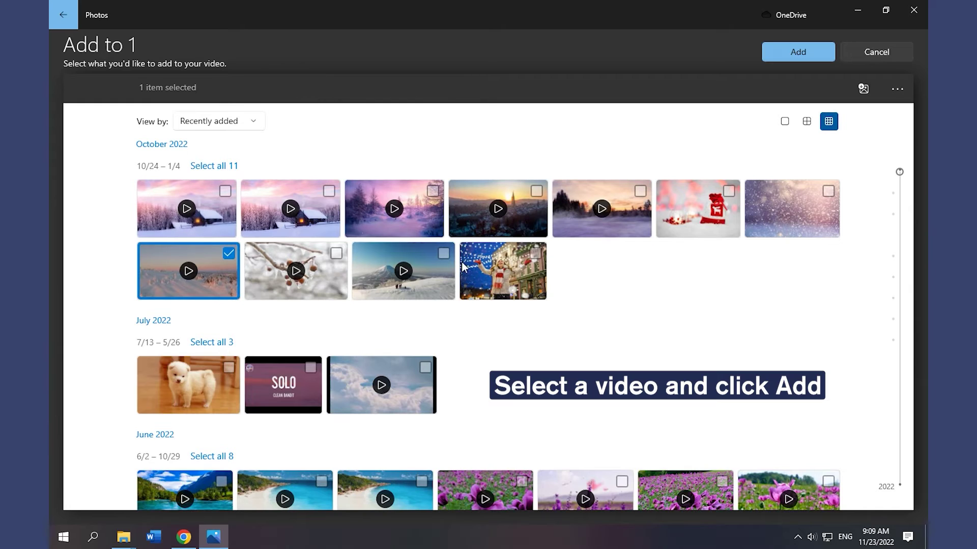
click(804, 49)
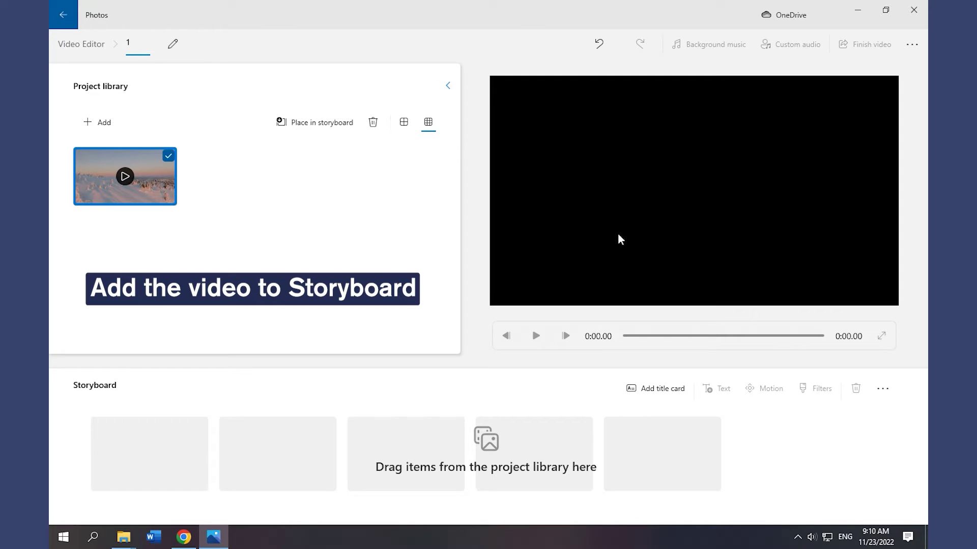
right_click(161, 175)
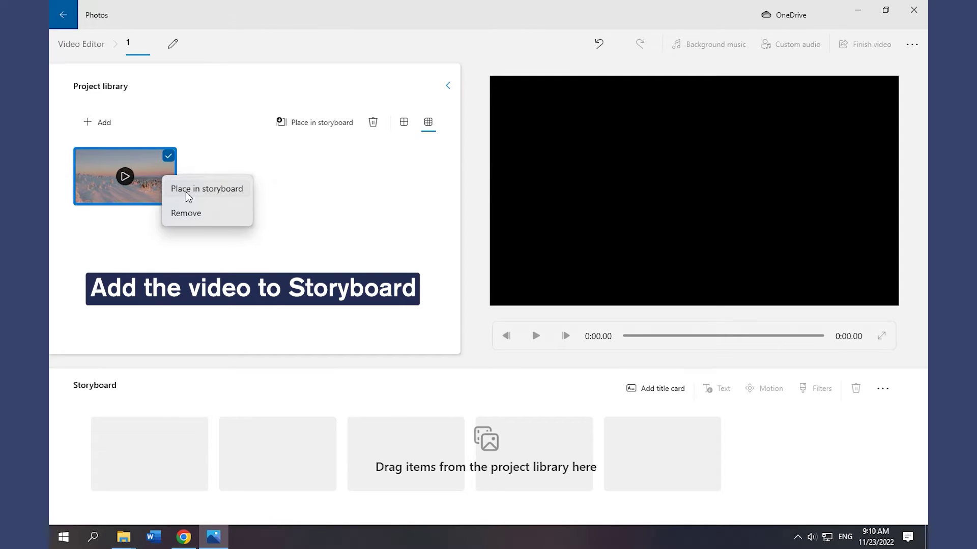
click(186, 192)
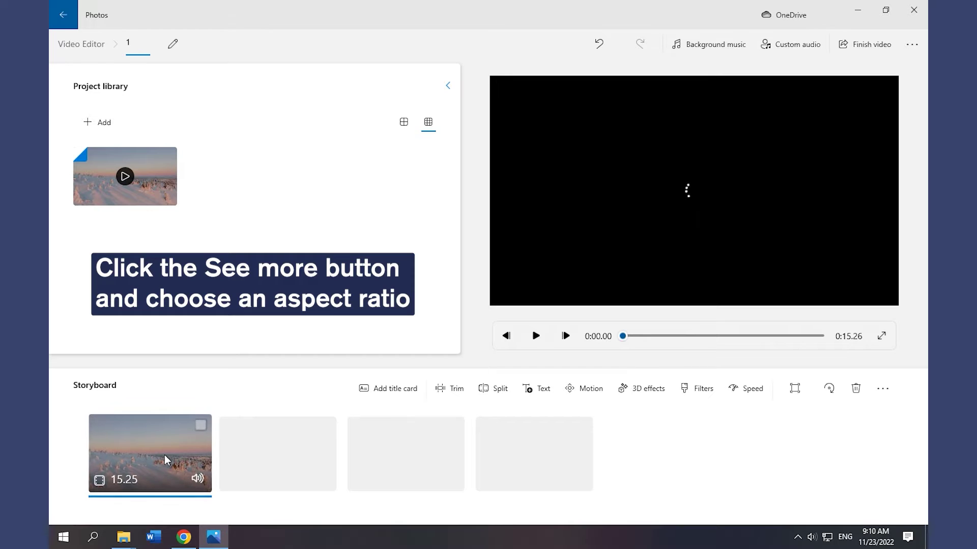
Change the project aspect ratio to 4:3, then to portrait, and show the black-bars options
click(912, 47)
click(899, 134)
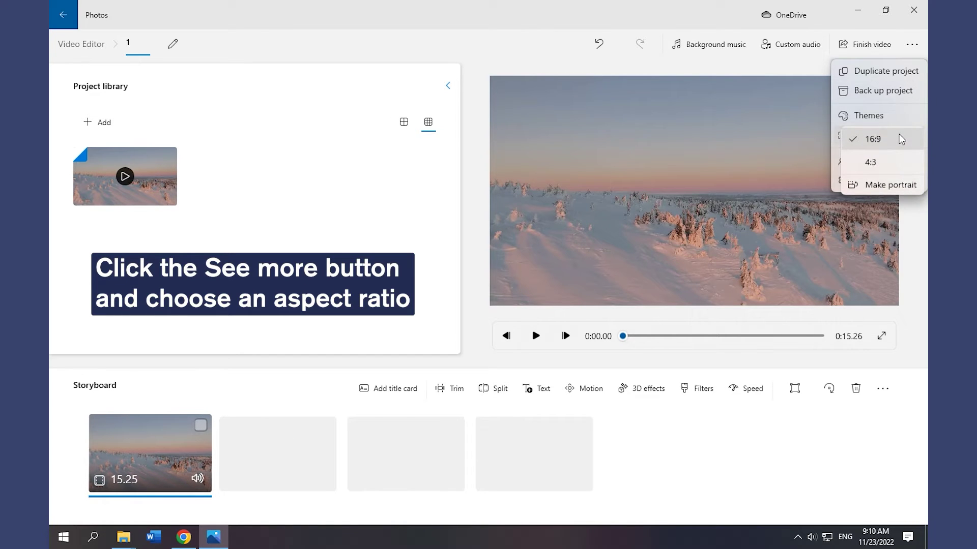
click(884, 163)
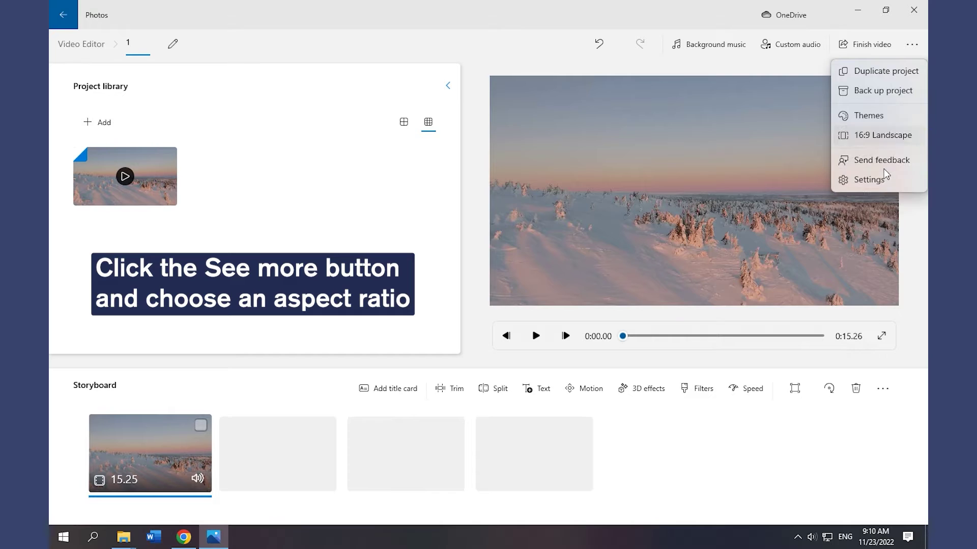
click(912, 44)
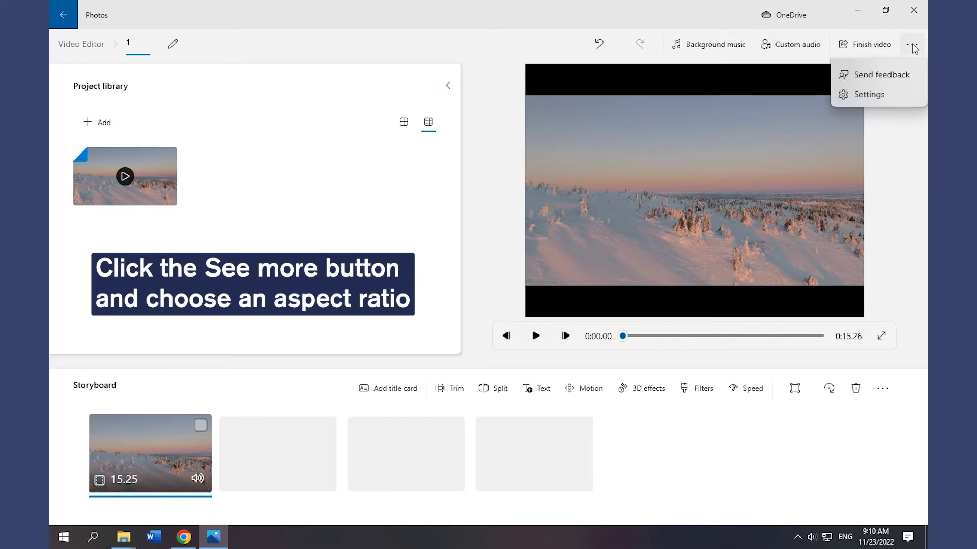
click(864, 136)
click(877, 186)
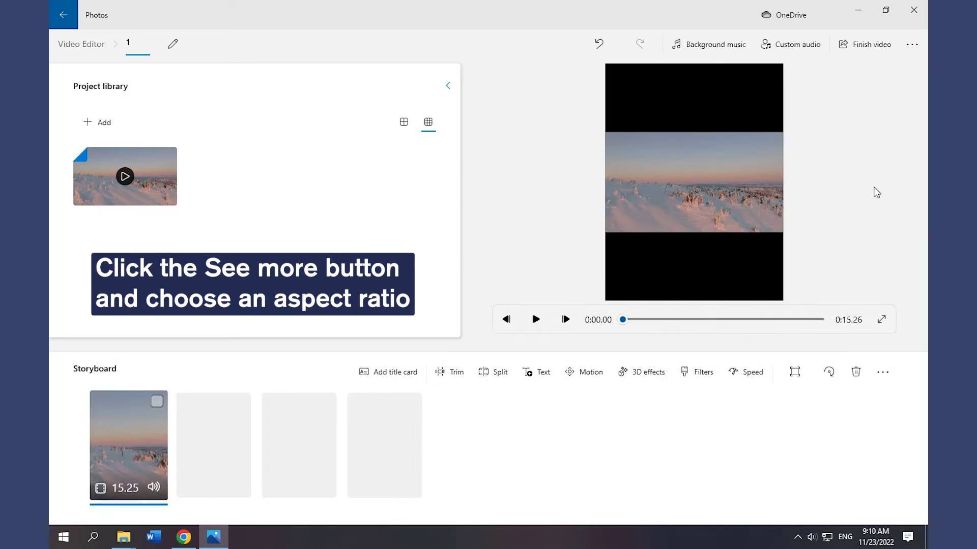
click(795, 373)
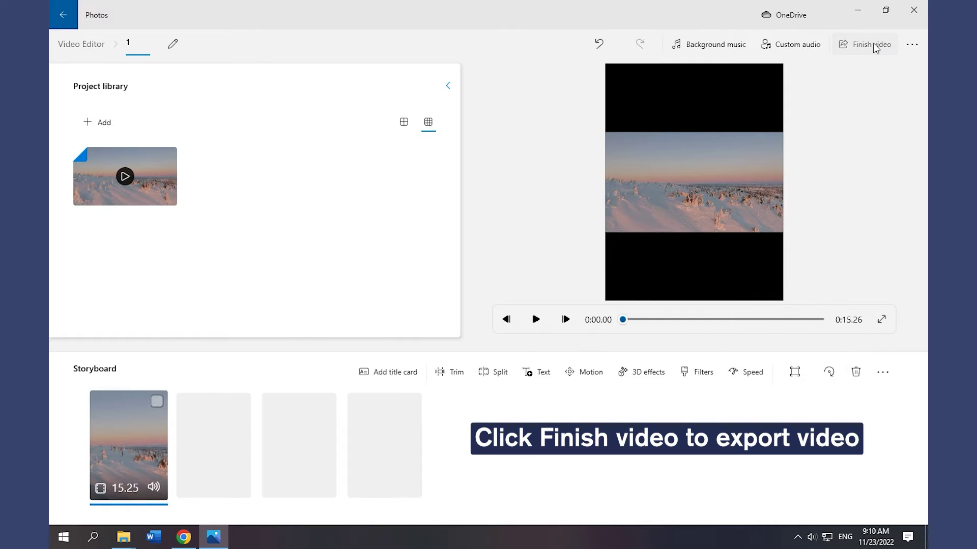
Finish the snowy portrait video and export it at High 1080p quality
click(873, 45)
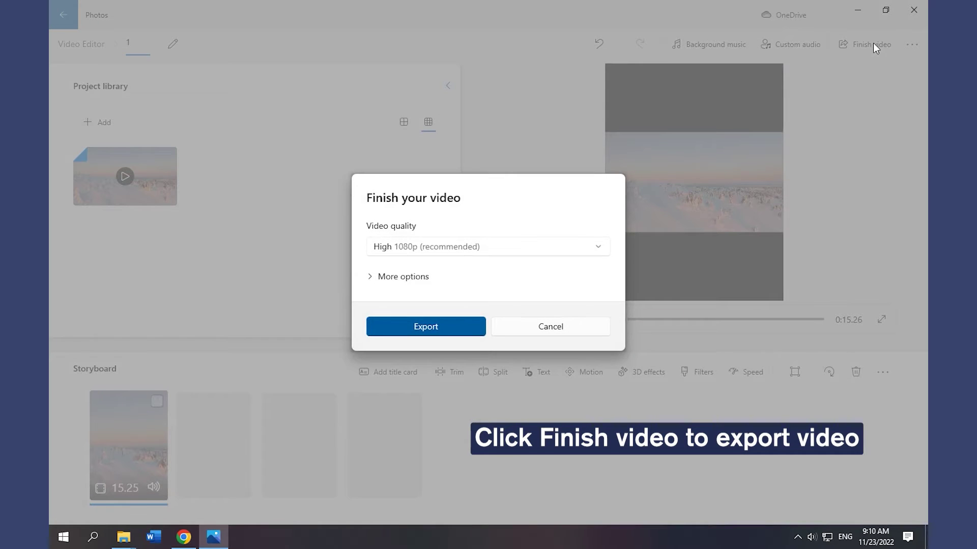
click(435, 329)
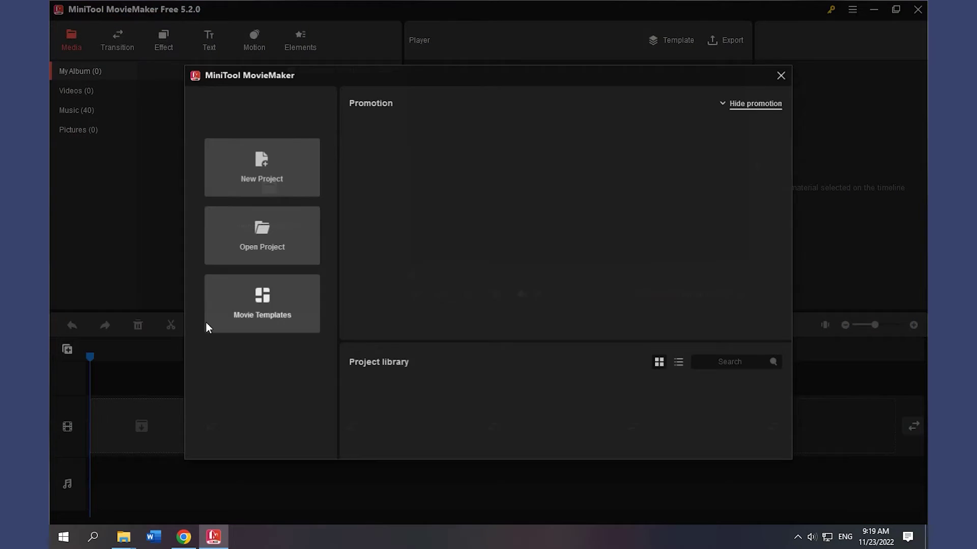
Import 2.mp4 from the Video folder into MiniTool MovieMaker and add it to the timeline
click(782, 75)
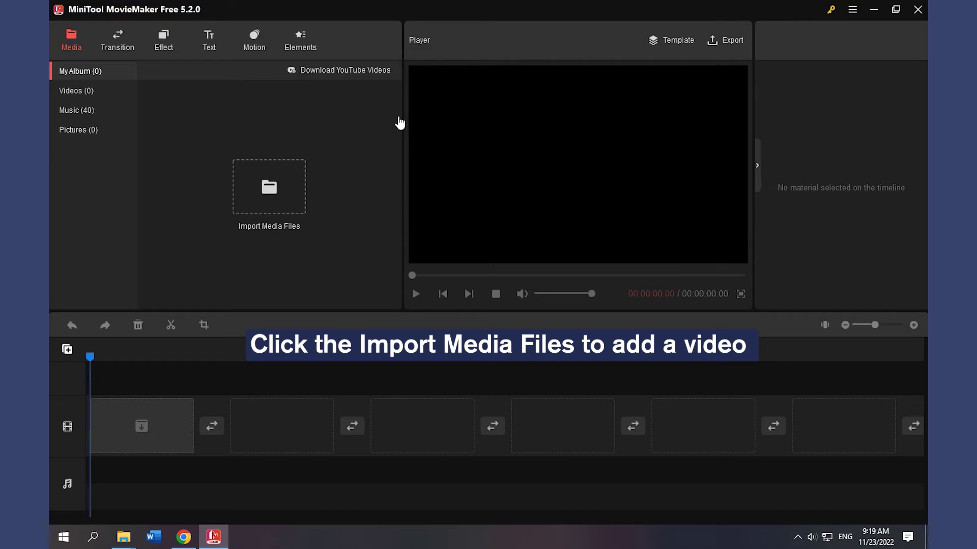
click(266, 186)
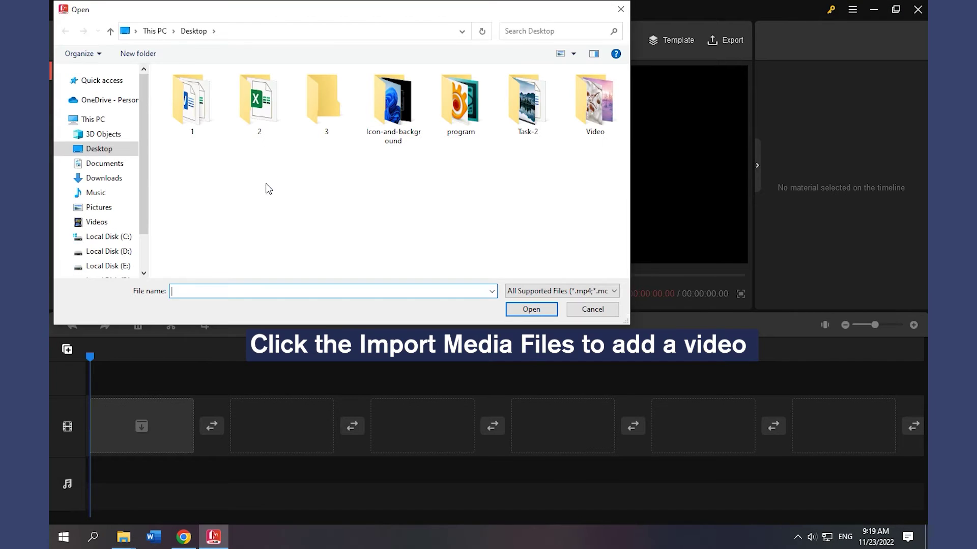
double_click(598, 105)
click(258, 106)
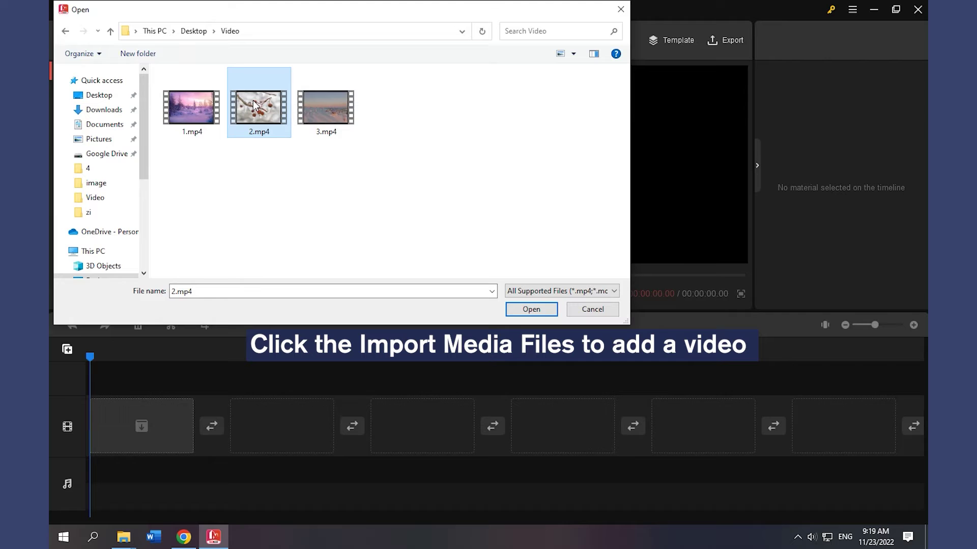
click(525, 309)
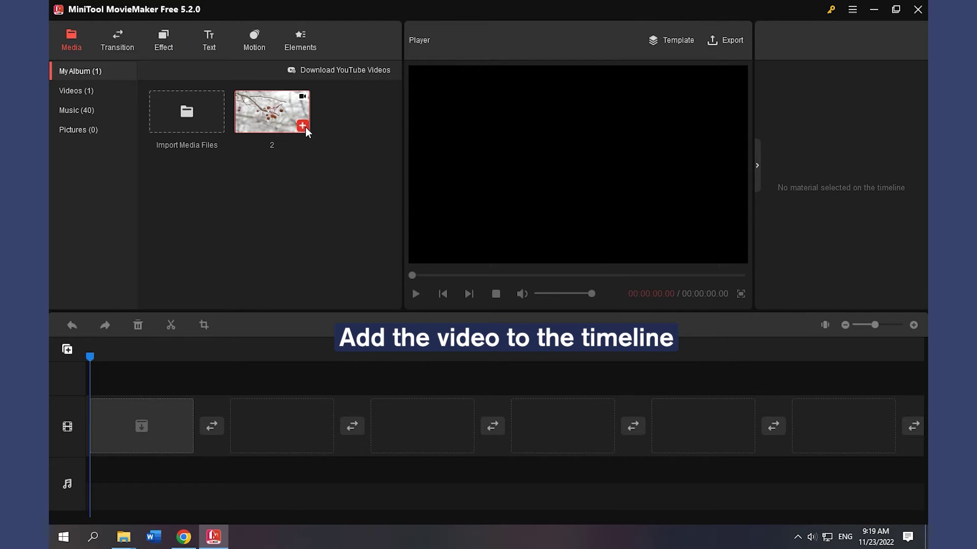
click(303, 125)
Crop clip 2 by pulling in its top-left and bottom-right corners and shifting the area left
click(273, 426)
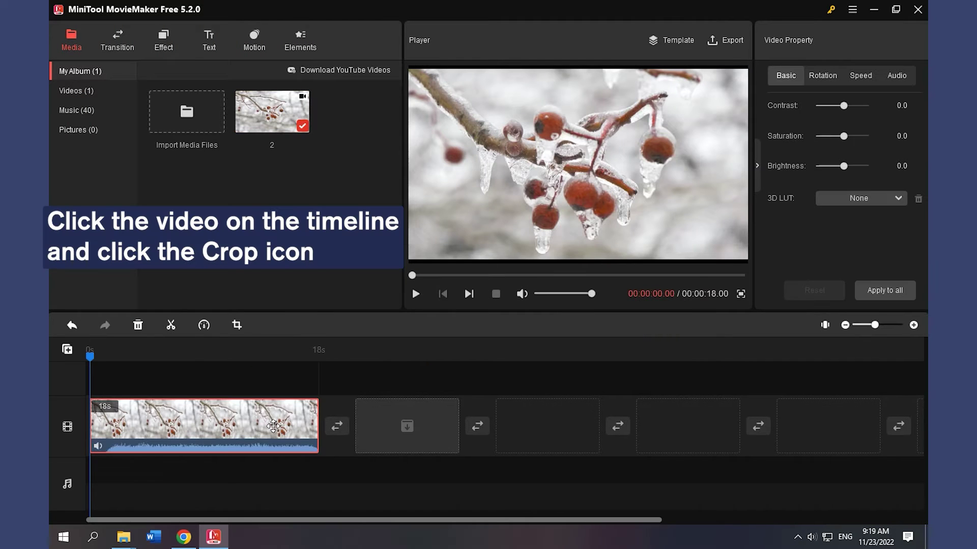
click(236, 327)
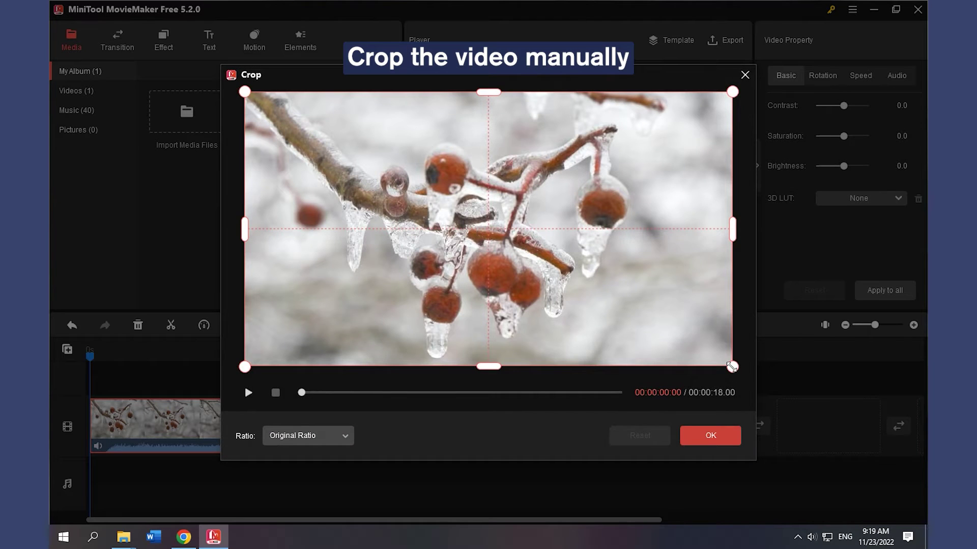
drag(731, 366, 664, 351)
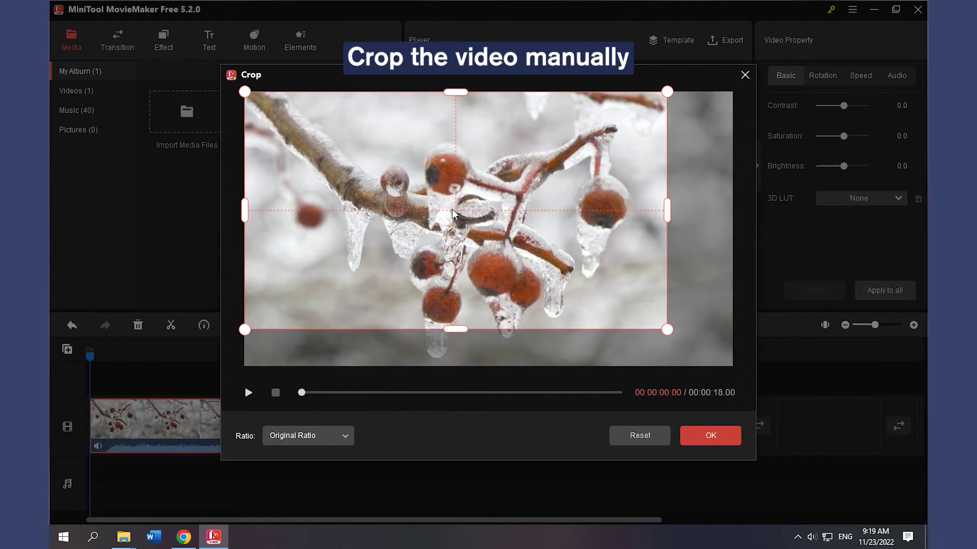
drag(244, 91, 307, 126)
drag(486, 231, 470, 234)
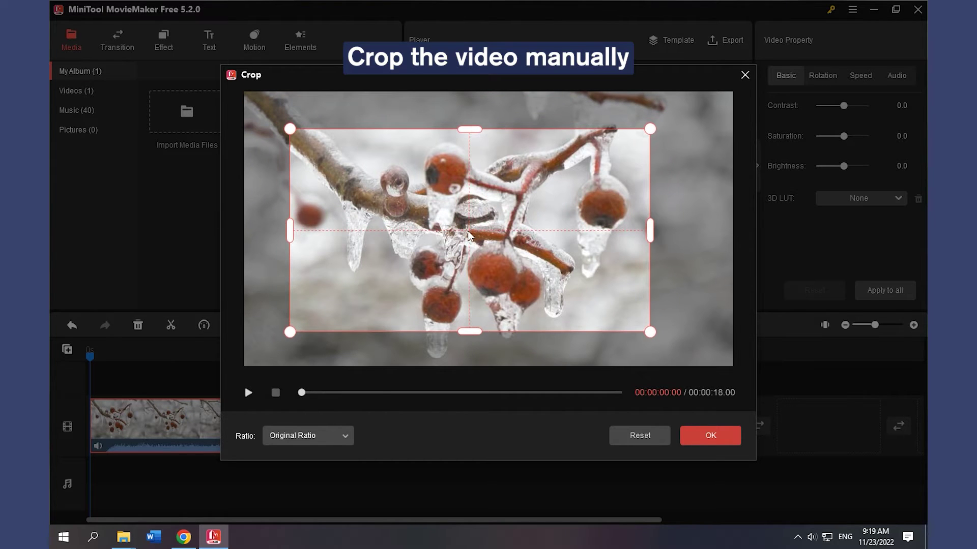
Set the crop ratio to 4:3, then 9:16, and slide the portrait frame onto the berries
click(347, 436)
click(293, 358)
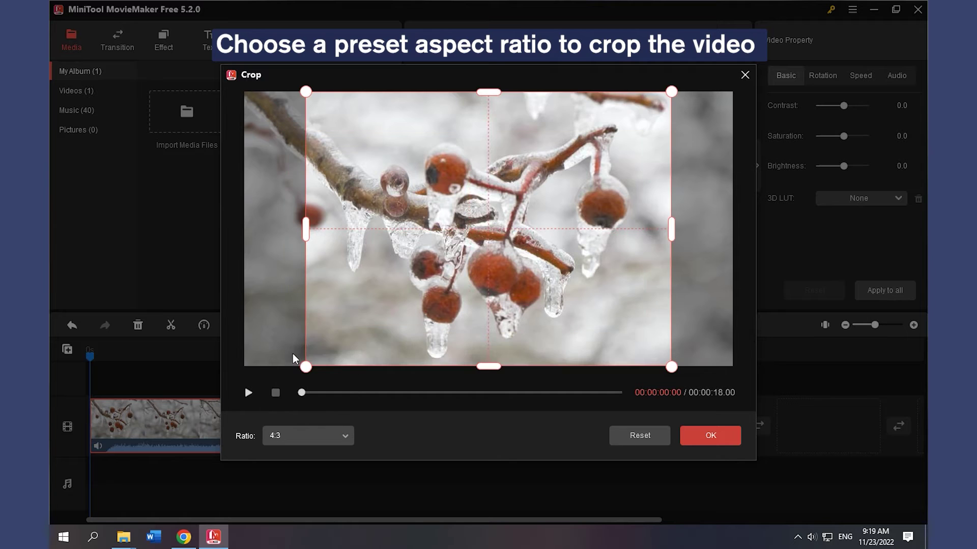
click(343, 433)
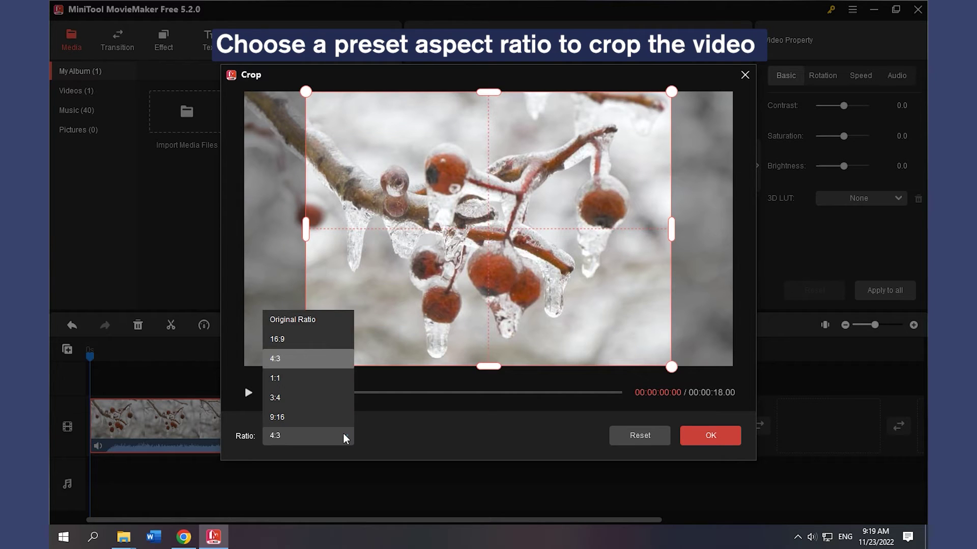
click(314, 418)
drag(489, 230, 519, 230)
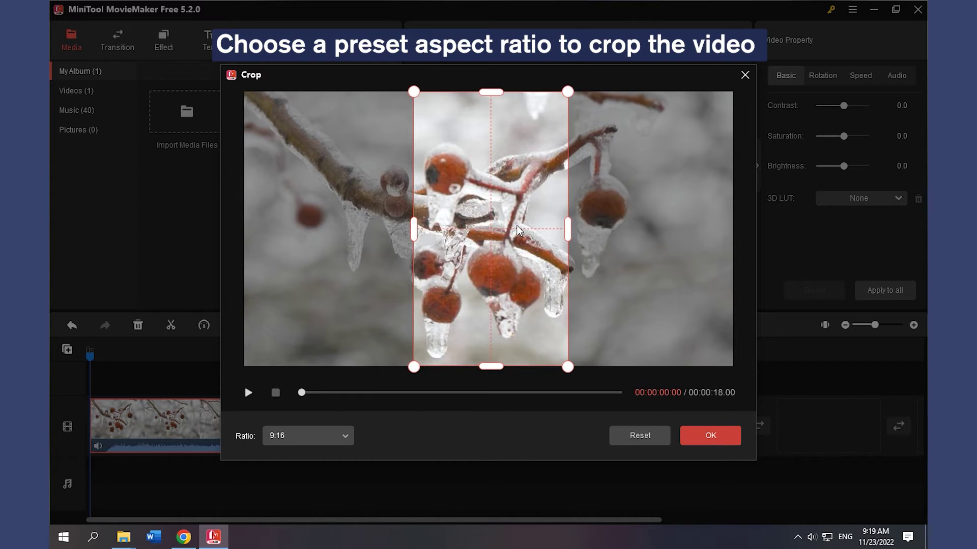
Apply the crop and export the clip as My Movie.mp4 to the Desktop
click(705, 435)
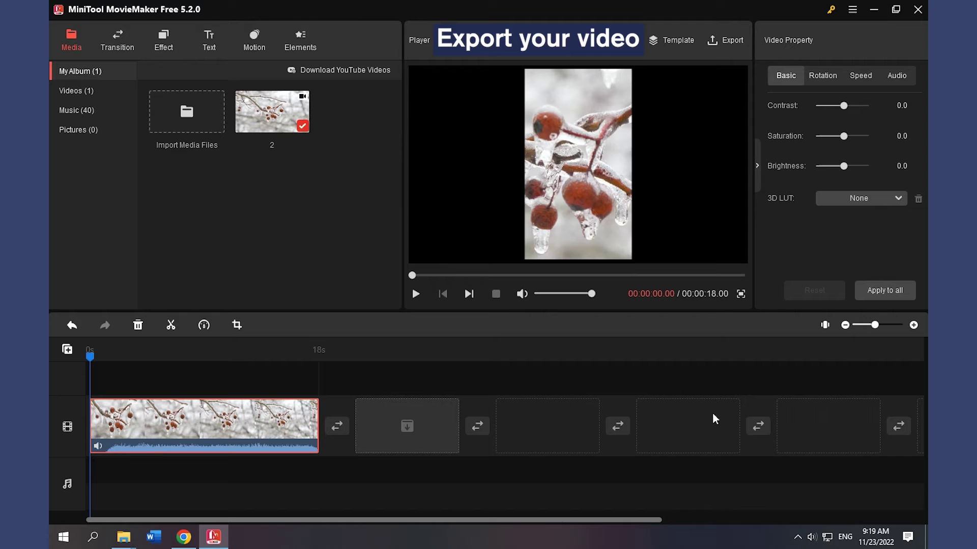
click(736, 46)
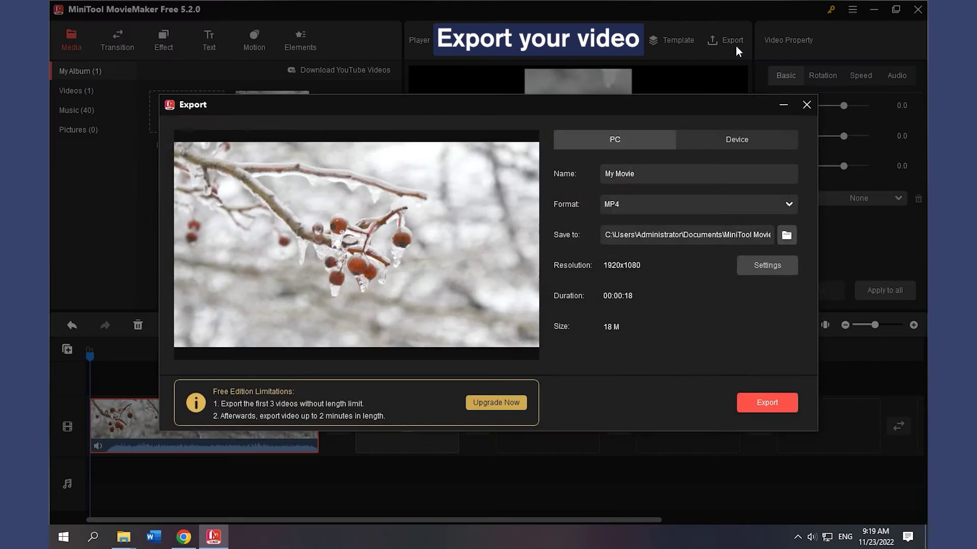
click(787, 236)
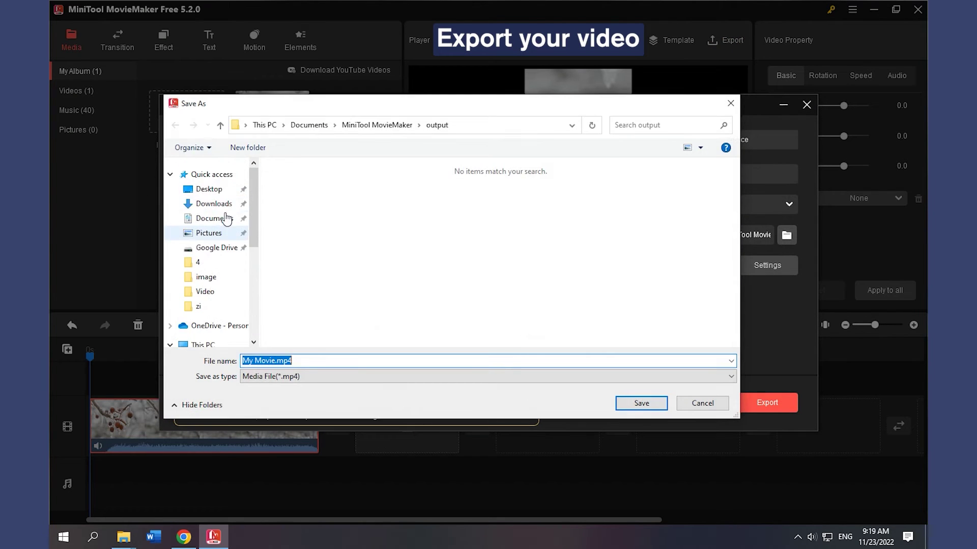
click(209, 189)
click(636, 403)
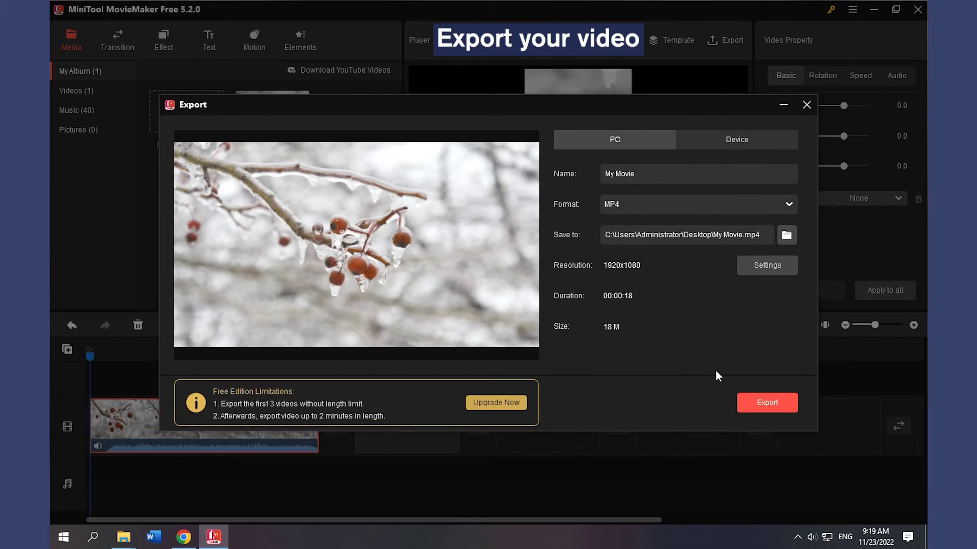
click(770, 402)
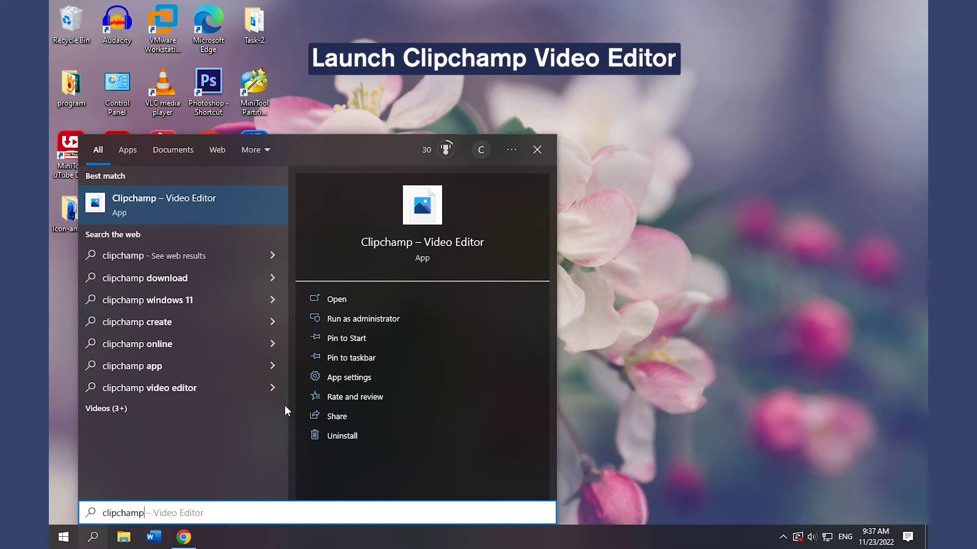
Launch Clipchamp, start a new video, import 2.mp4 and add it to the timeline
click(331, 303)
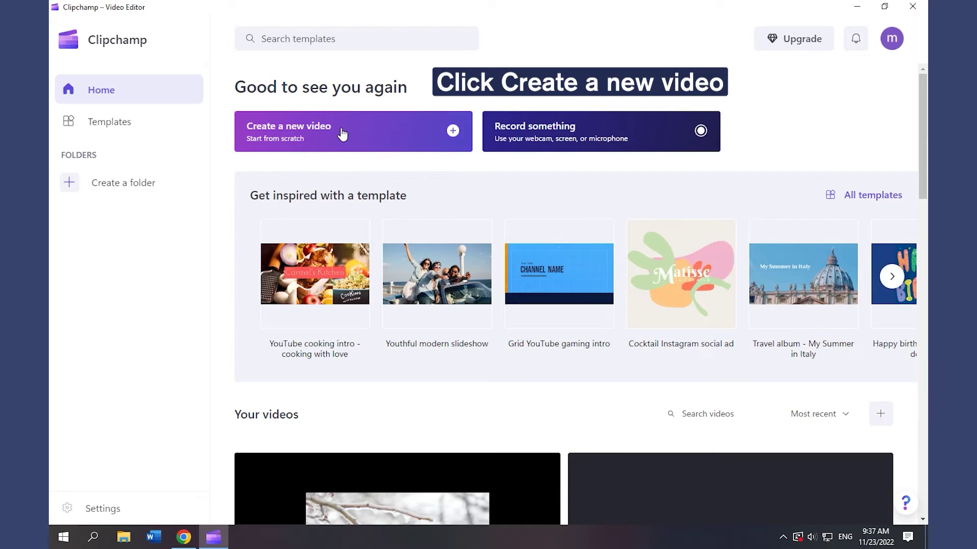
click(342, 134)
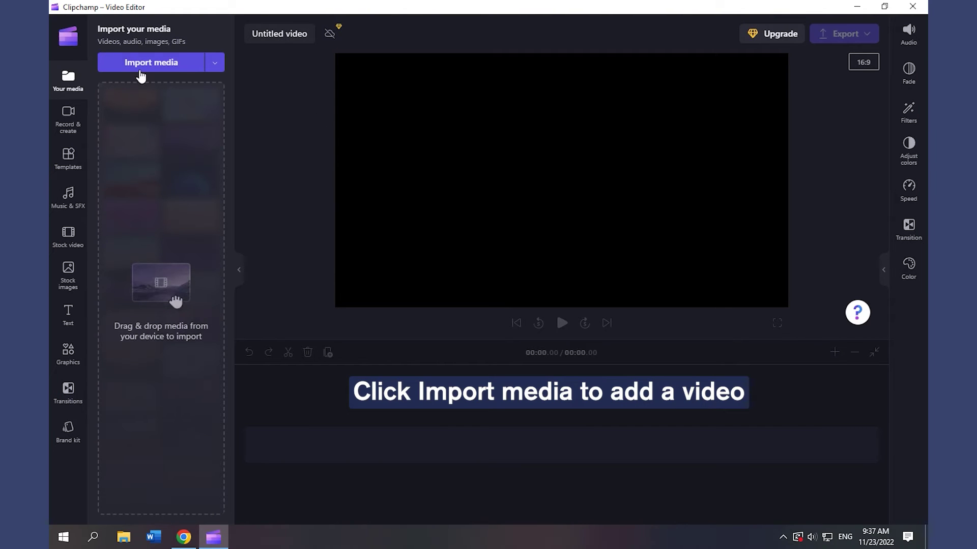
click(146, 66)
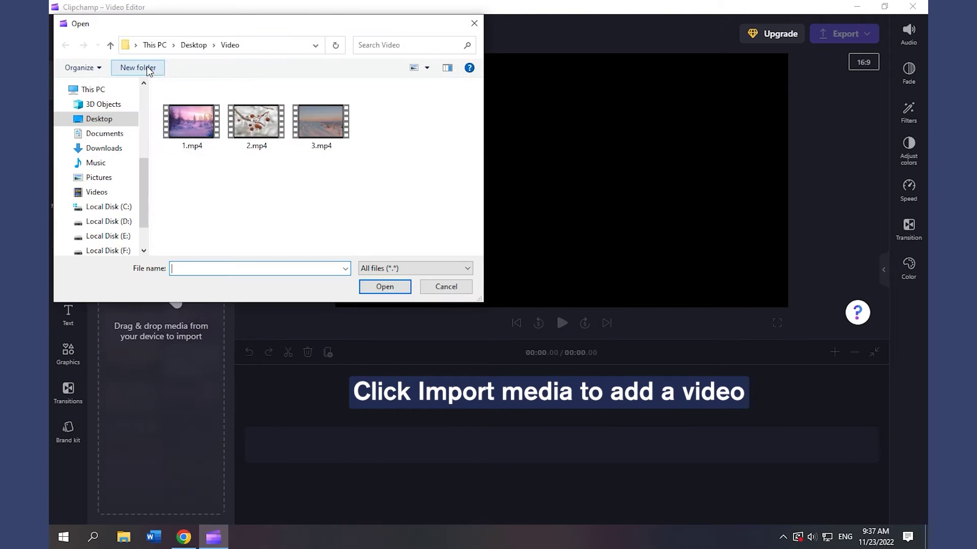
click(256, 121)
click(385, 286)
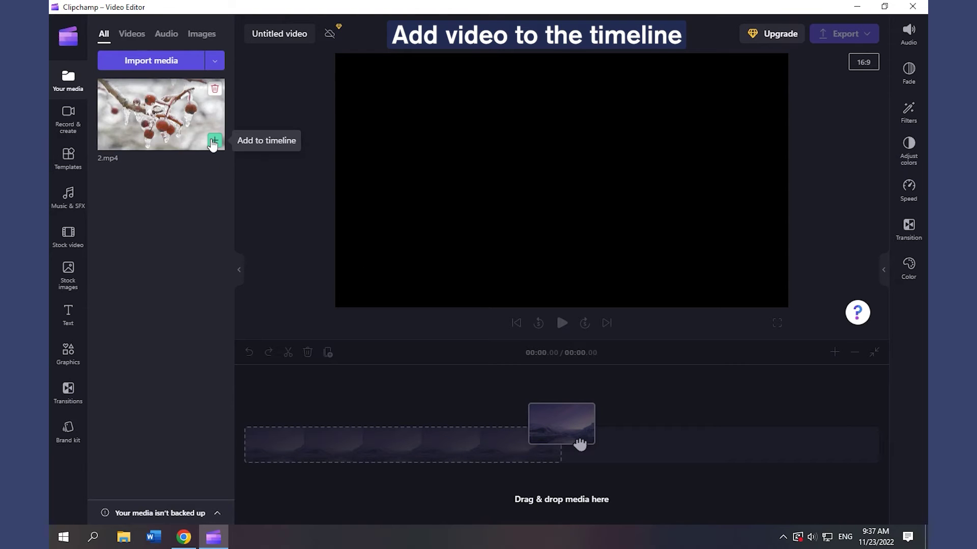
click(210, 143)
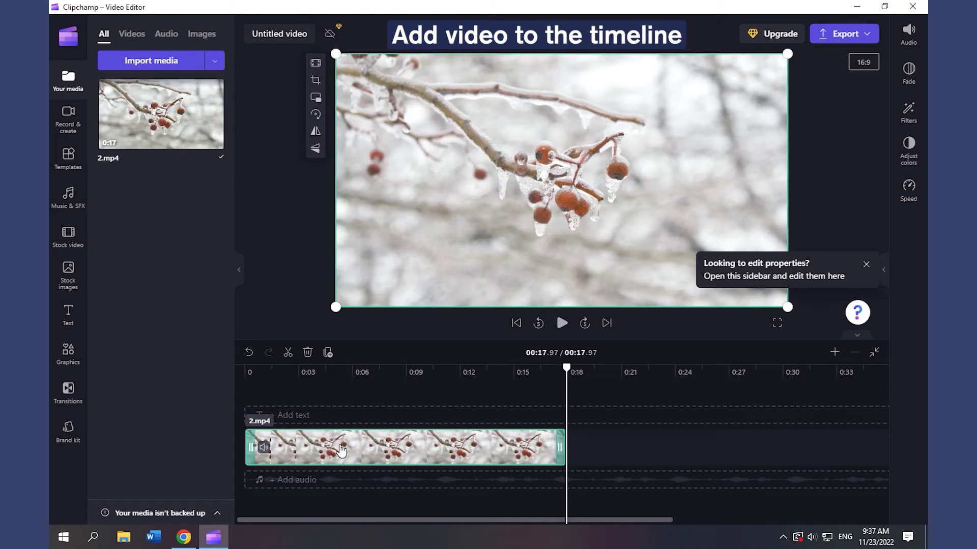
Trial-crop the 2.mp4 clip's edges, then revert the crop to the original full frame
click(239, 270)
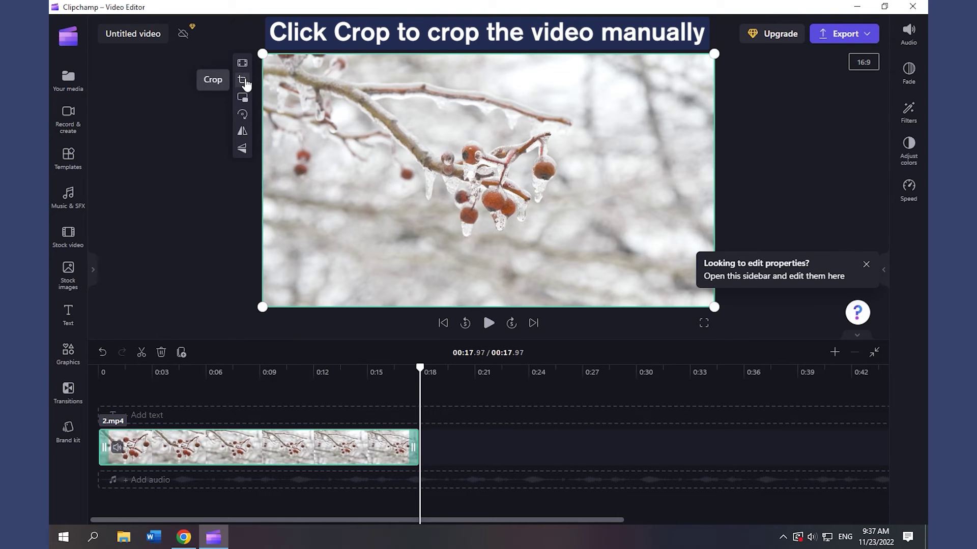
click(243, 80)
drag(263, 55, 314, 97)
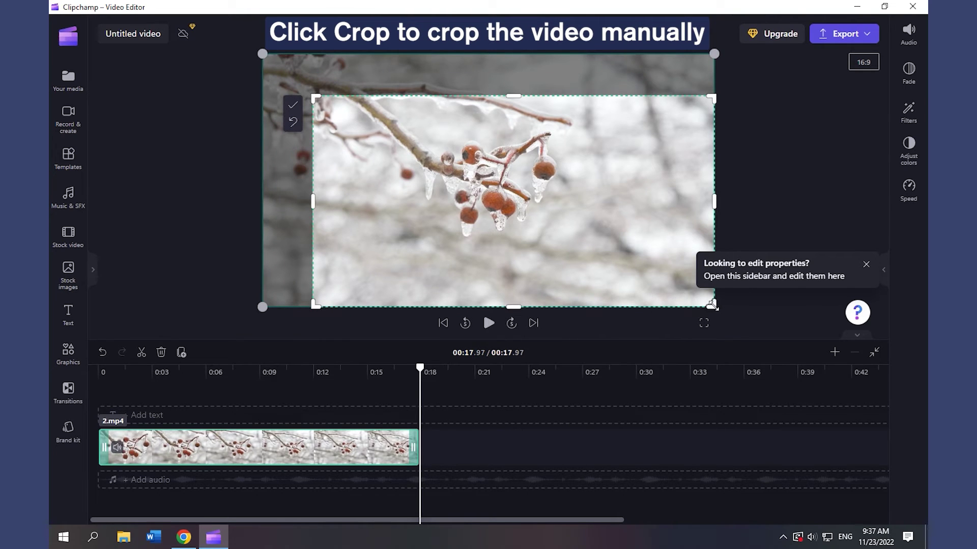
click(866, 265)
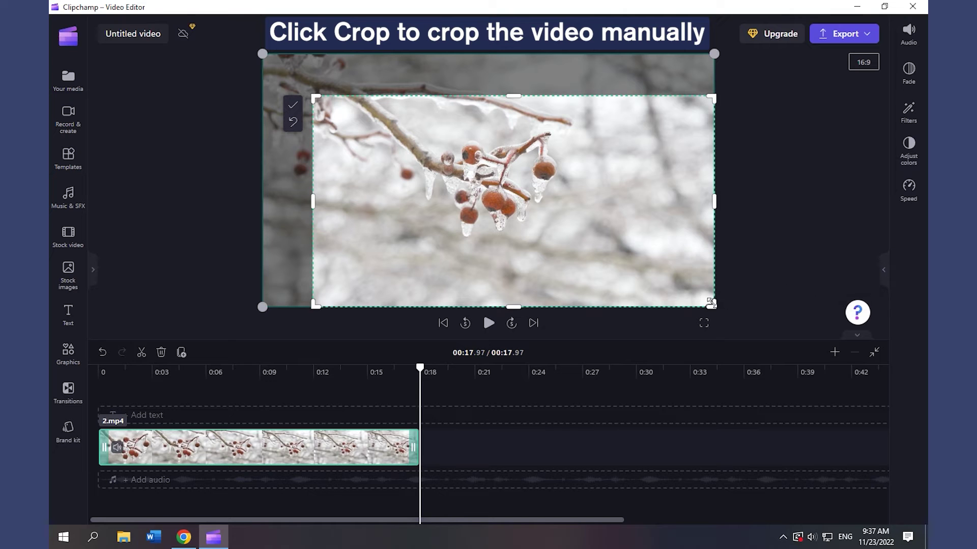
drag(711, 302, 595, 260)
drag(315, 101, 284, 66)
click(264, 92)
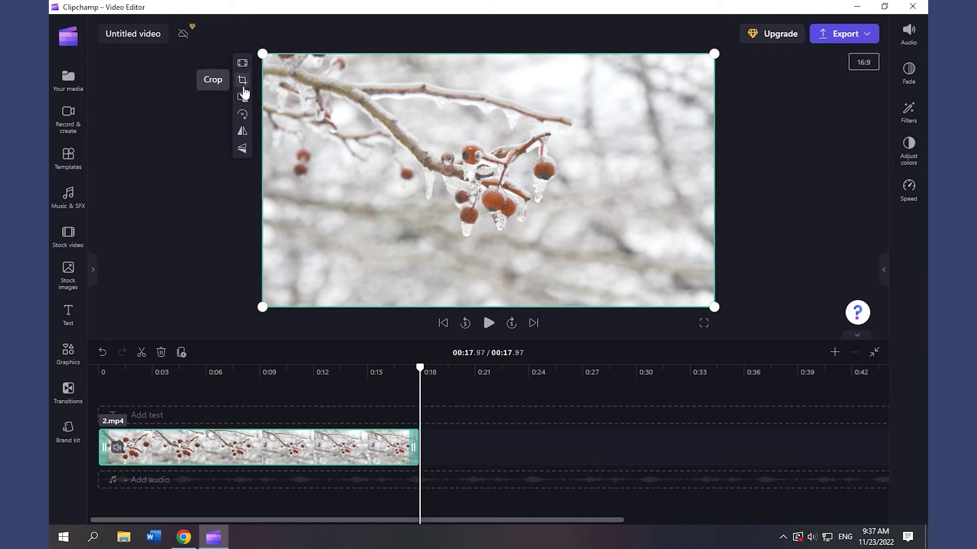
Set the video aspect ratio to 9:16 portrait and export it at 720p
click(861, 67)
click(864, 158)
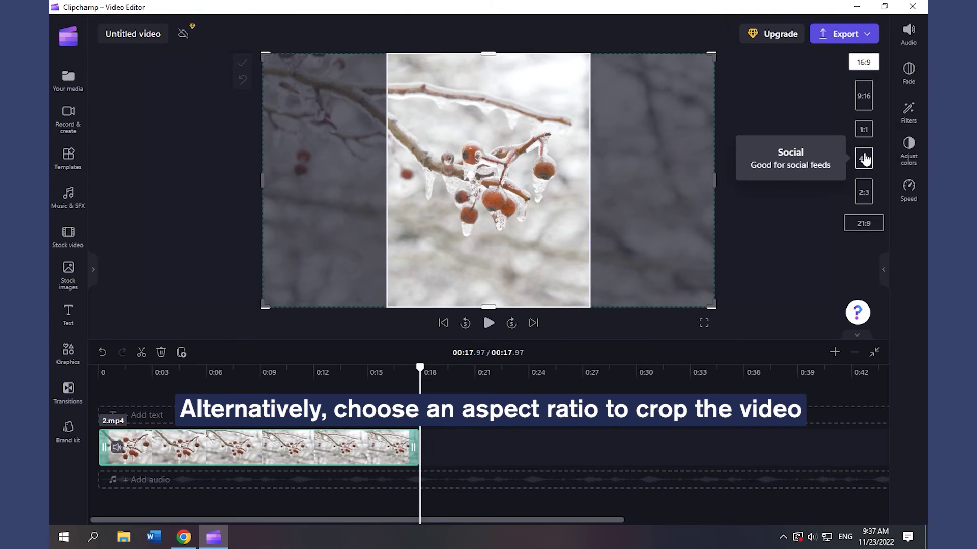
click(863, 101)
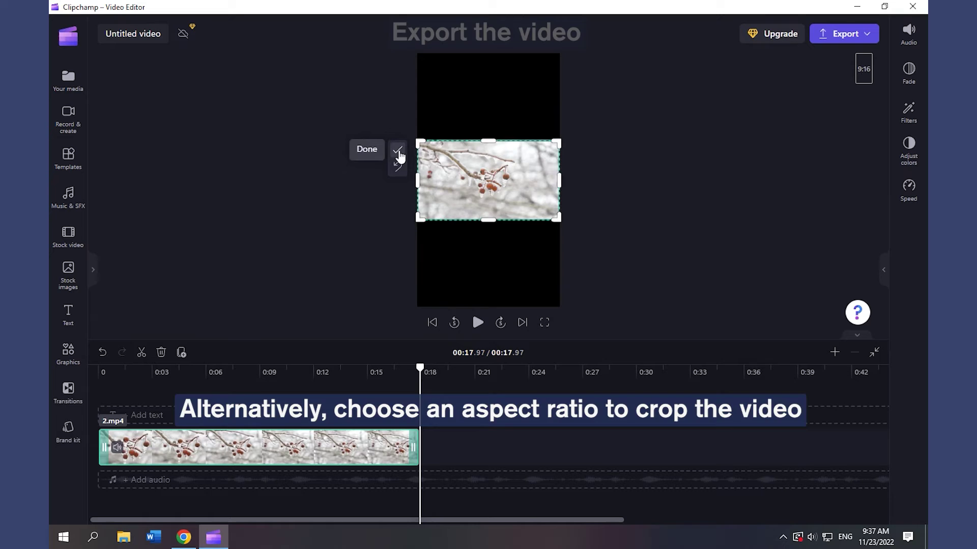
click(399, 151)
click(838, 40)
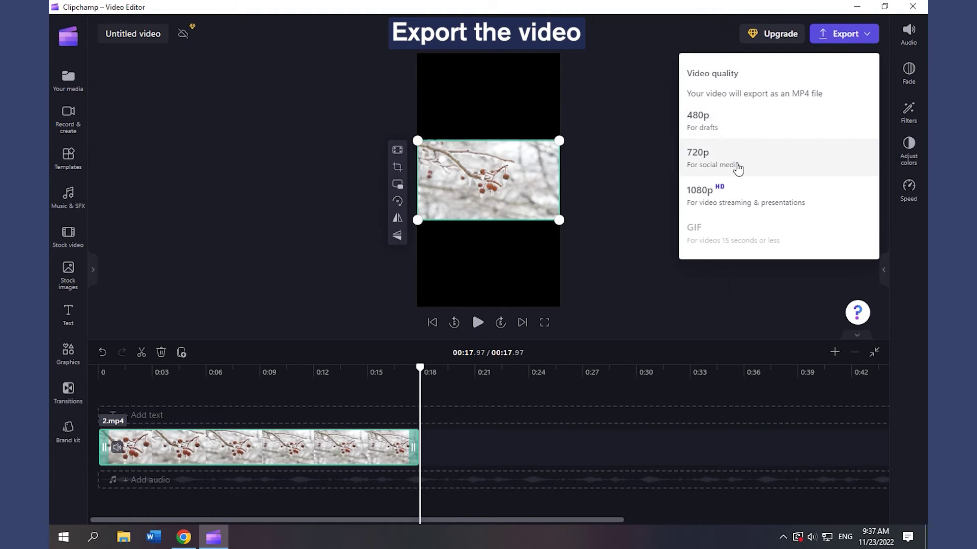
click(737, 167)
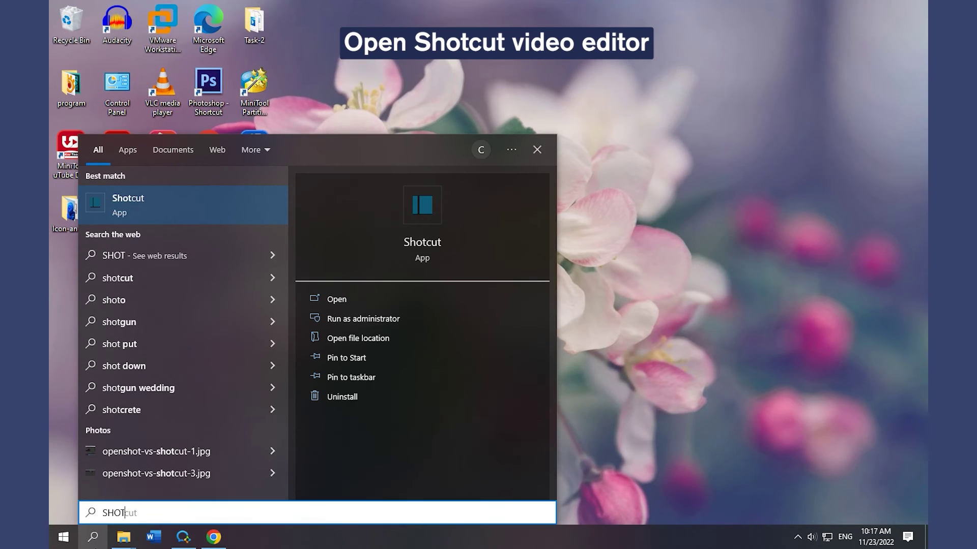
Launch Shotcut from the Windows search results
click(337, 300)
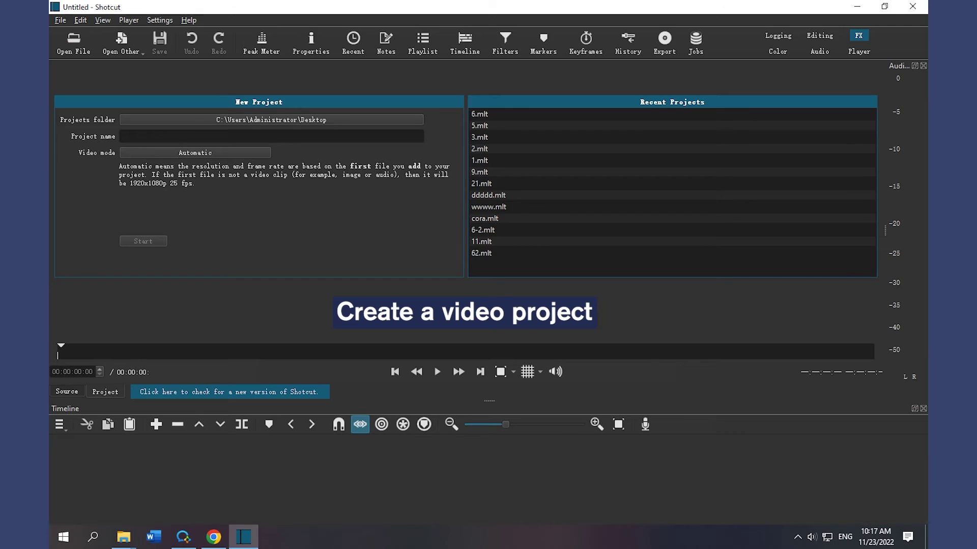
Create a new Shotcut project named 9
click(143, 140)
text(9)
click(143, 241)
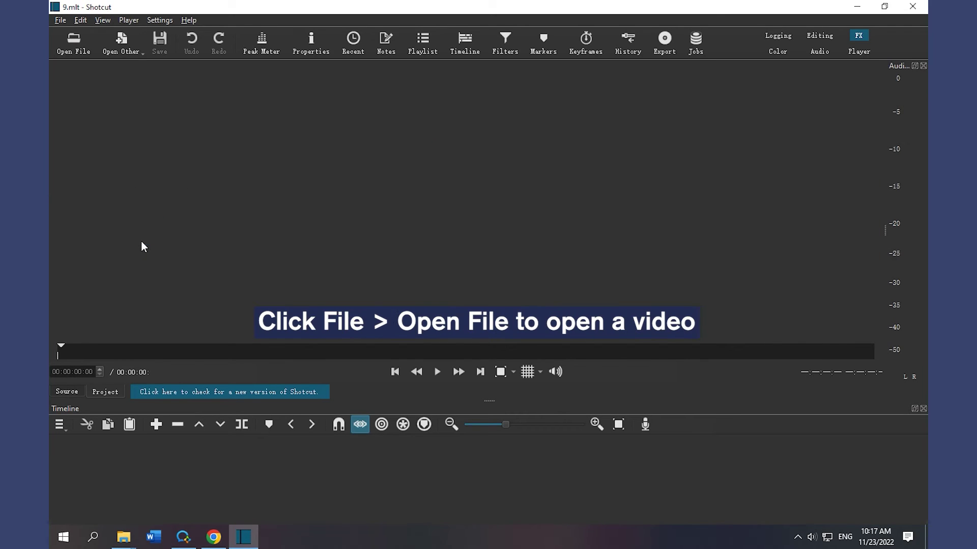
Open 2.mp4 and place it on the V1 timeline track
click(54, 21)
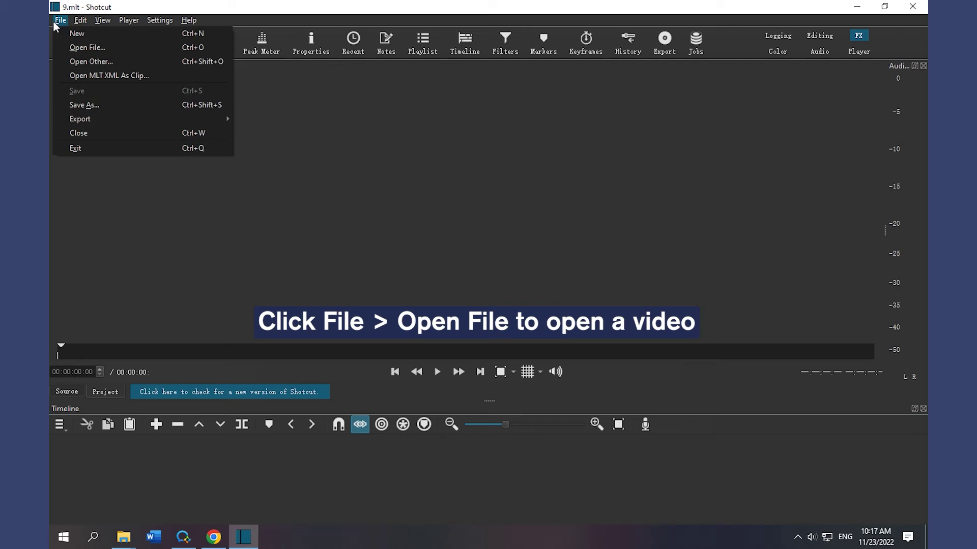
click(72, 43)
click(256, 121)
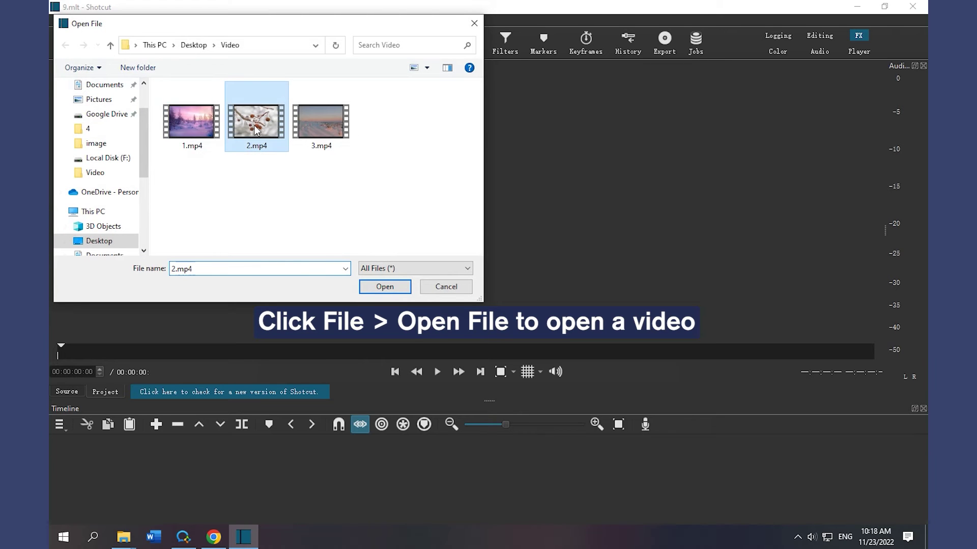
click(379, 287)
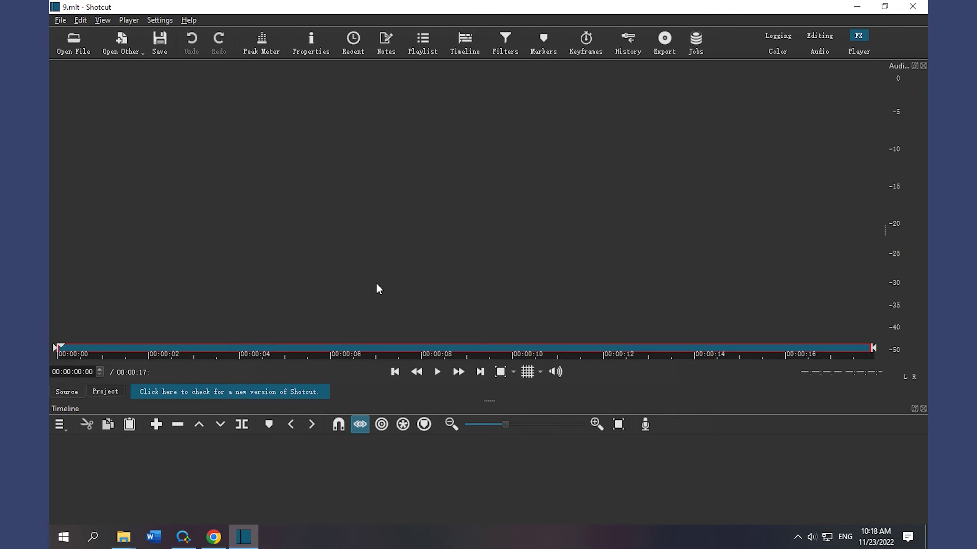
click(60, 424)
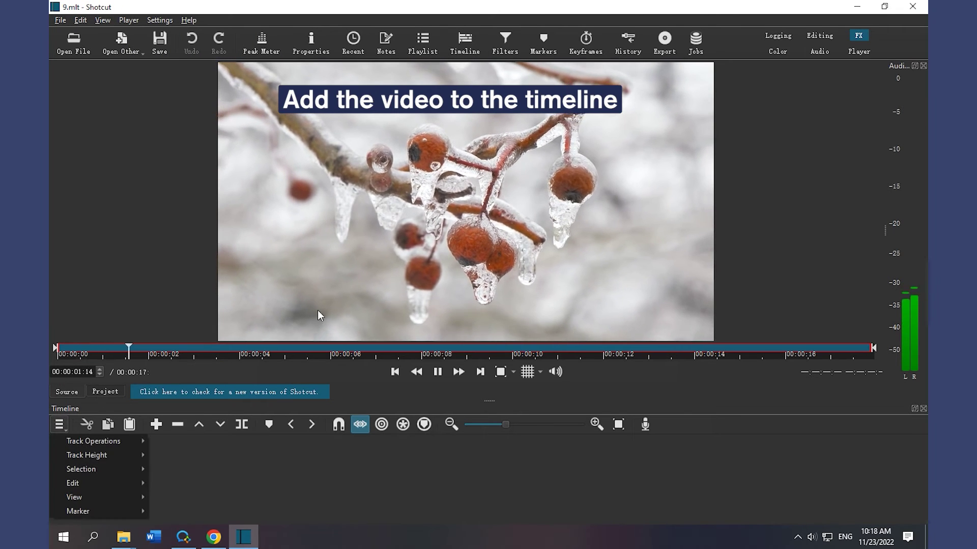
drag(317, 310, 72, 449)
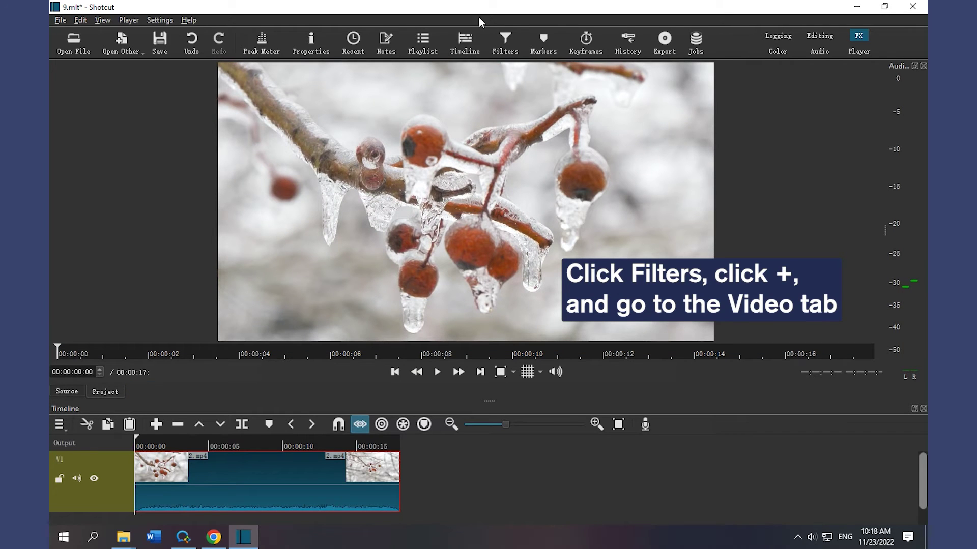
Add a Crop: Circle video filter to 2.mp4 at 50% radius, then switch it off
click(504, 50)
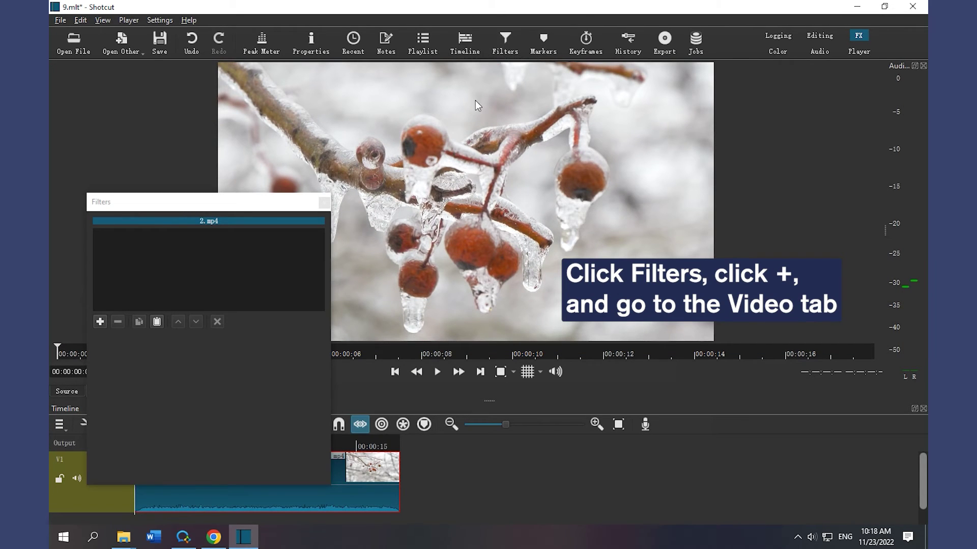
click(100, 321)
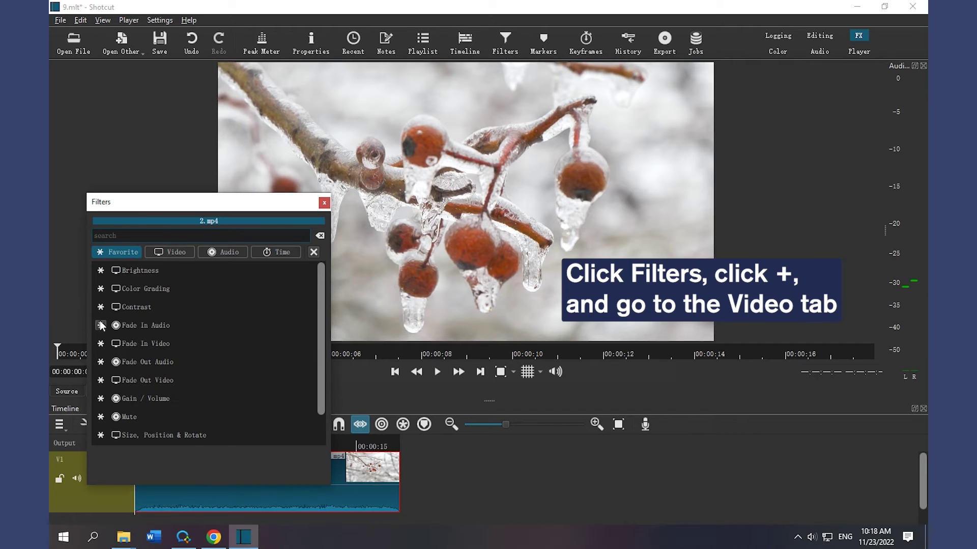
click(179, 252)
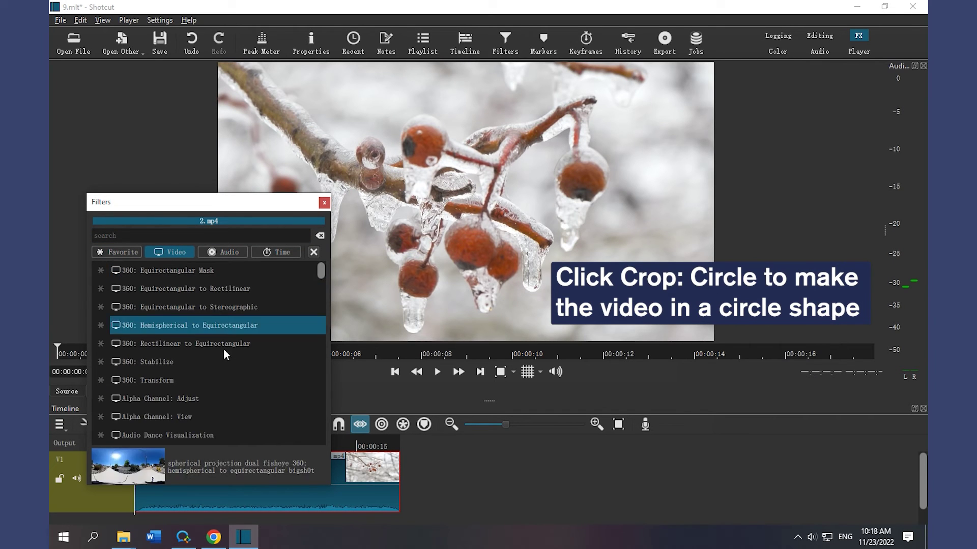
scroll(239, 394, down, 2)
scroll(239, 395, down, 3)
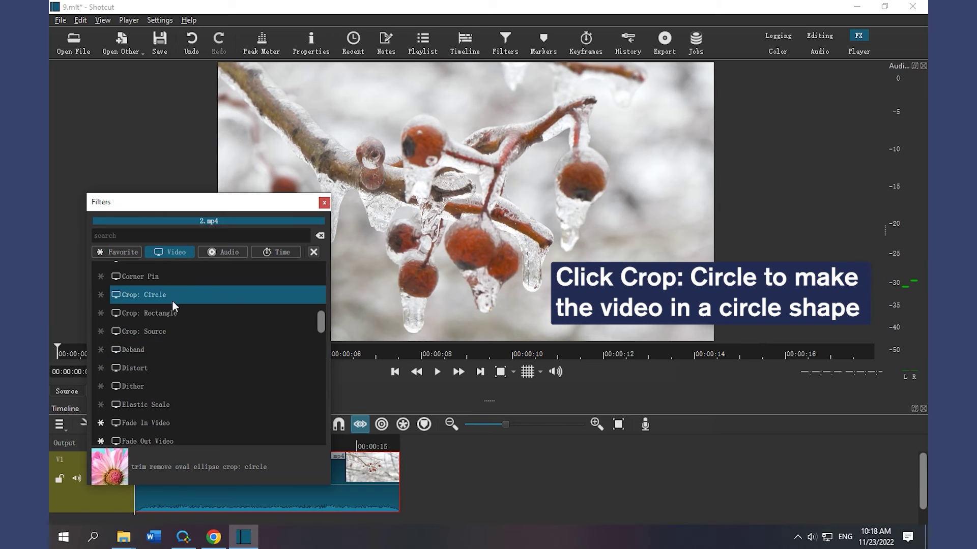
click(160, 295)
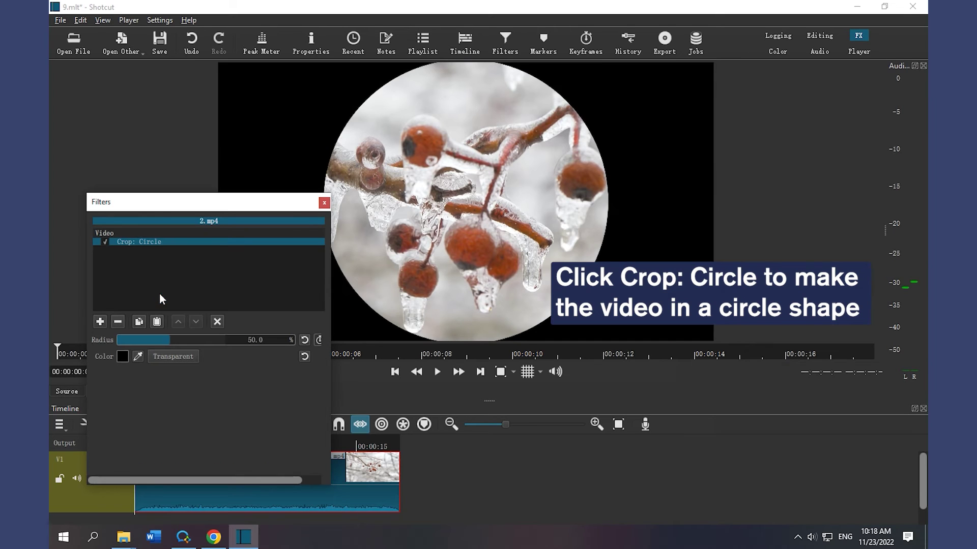
click(106, 241)
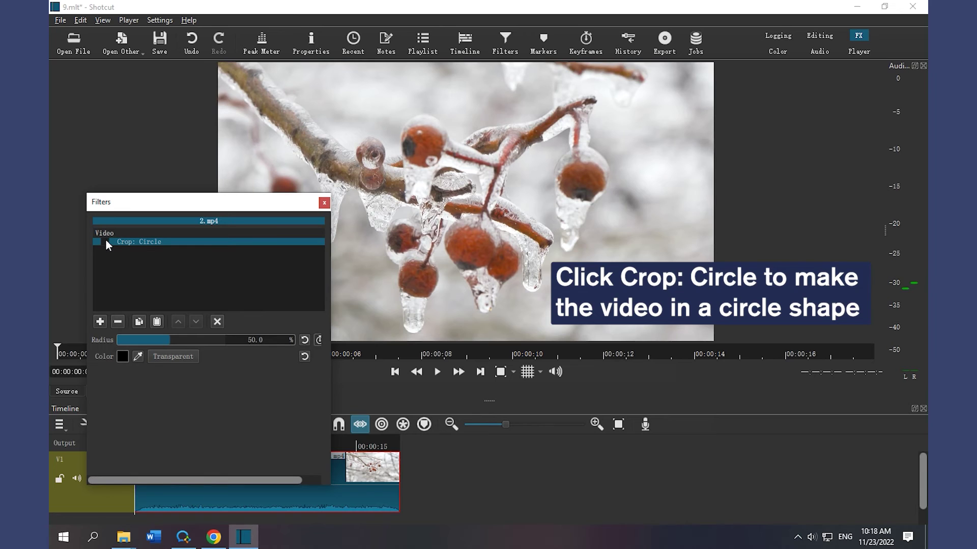
Add a Crop: Rectangle filter, resize it to 1,405 x 922 in the player, then switch it off
click(100, 321)
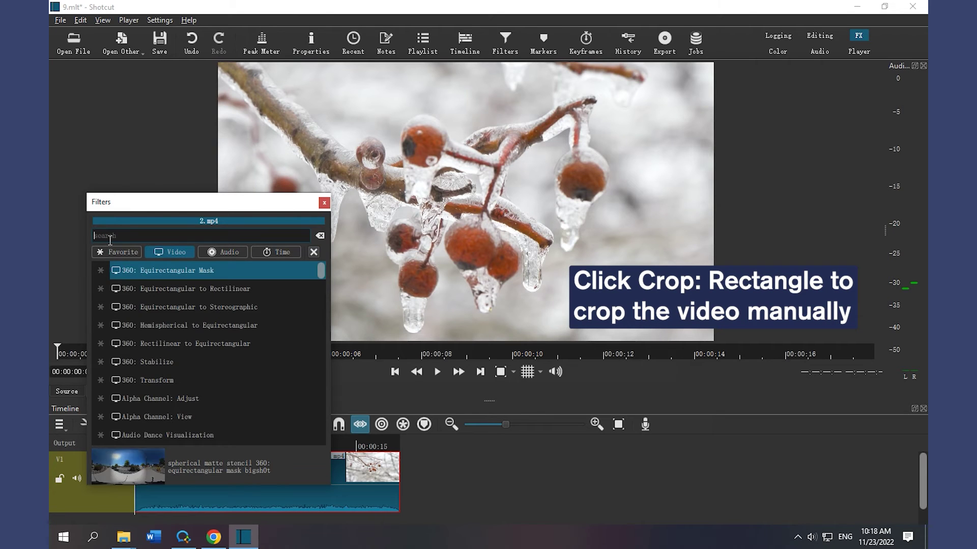
text(CROP)
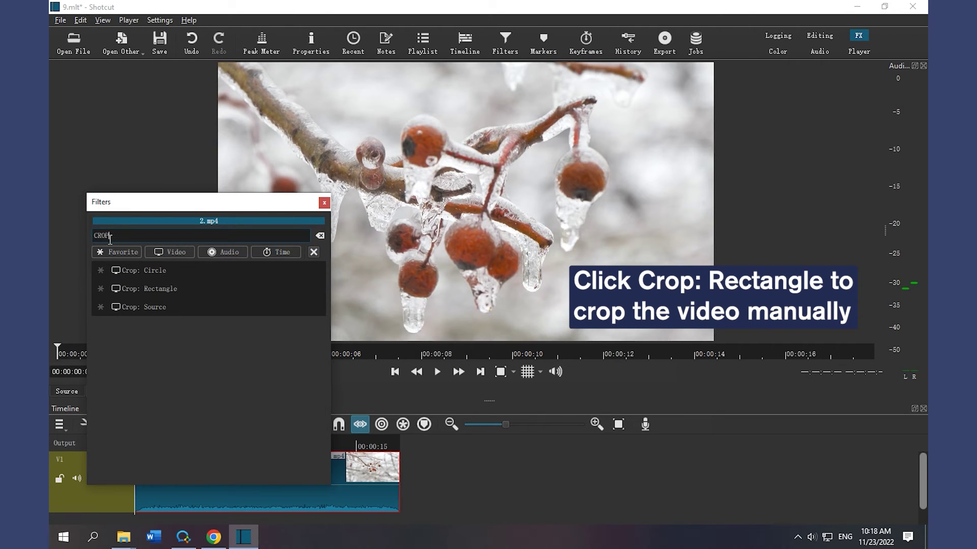
click(134, 286)
drag(279, 210, 136, 212)
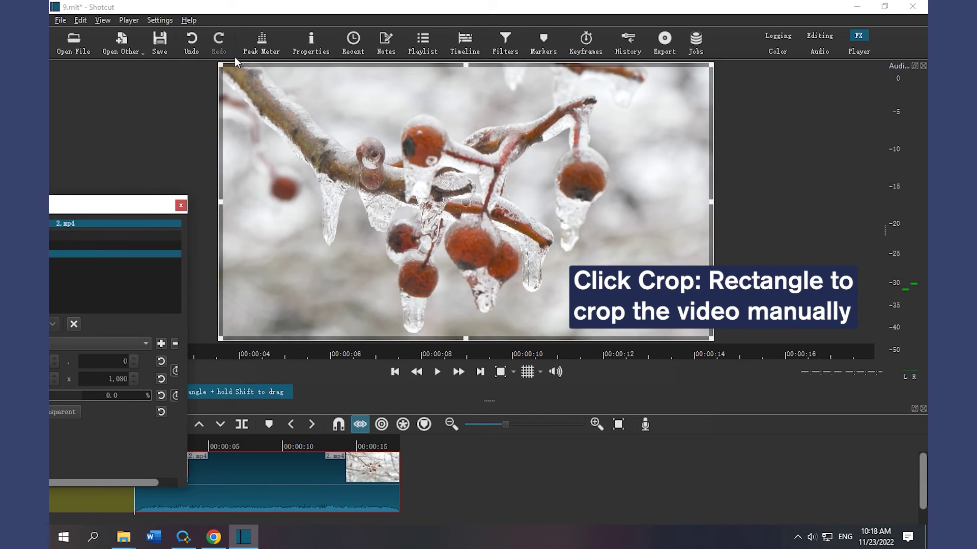
drag(220, 64, 258, 90)
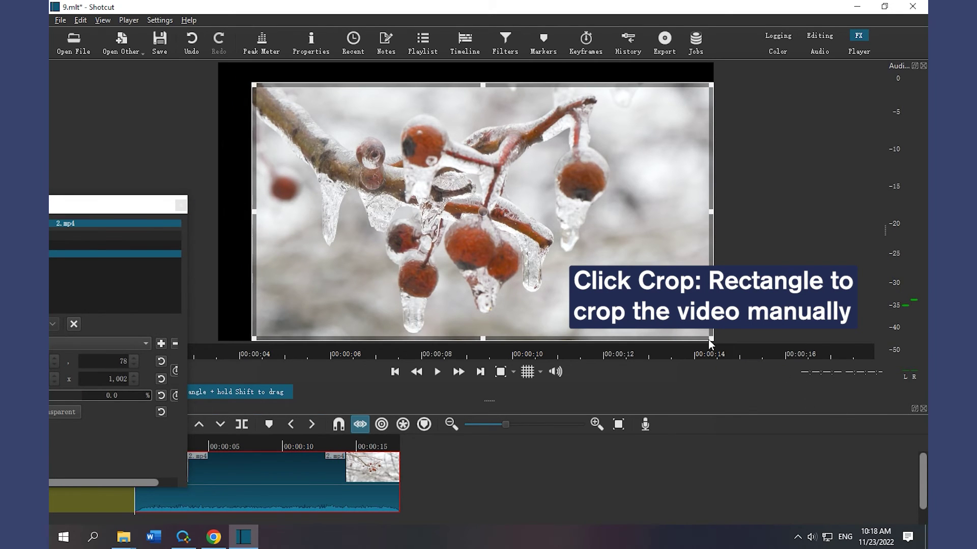
drag(710, 338, 607, 325)
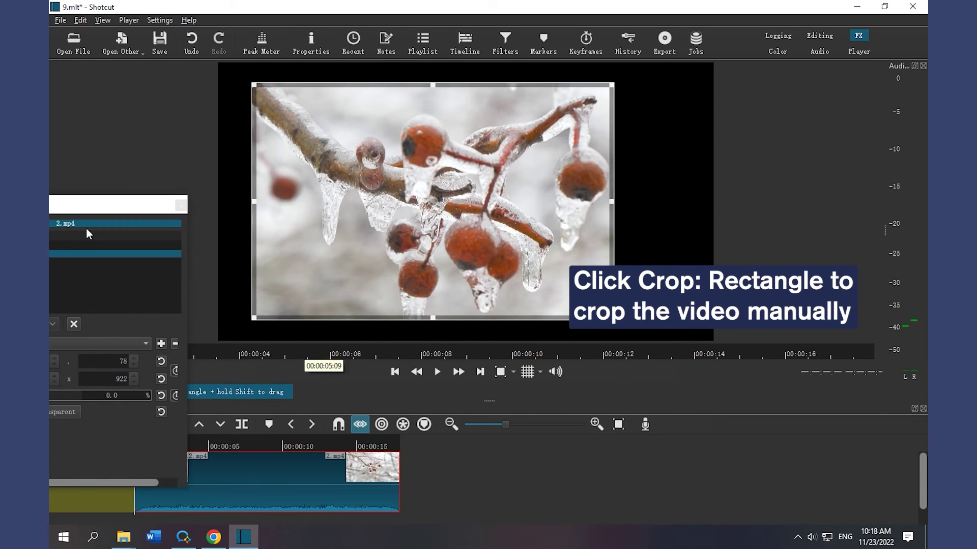
drag(105, 209, 253, 218)
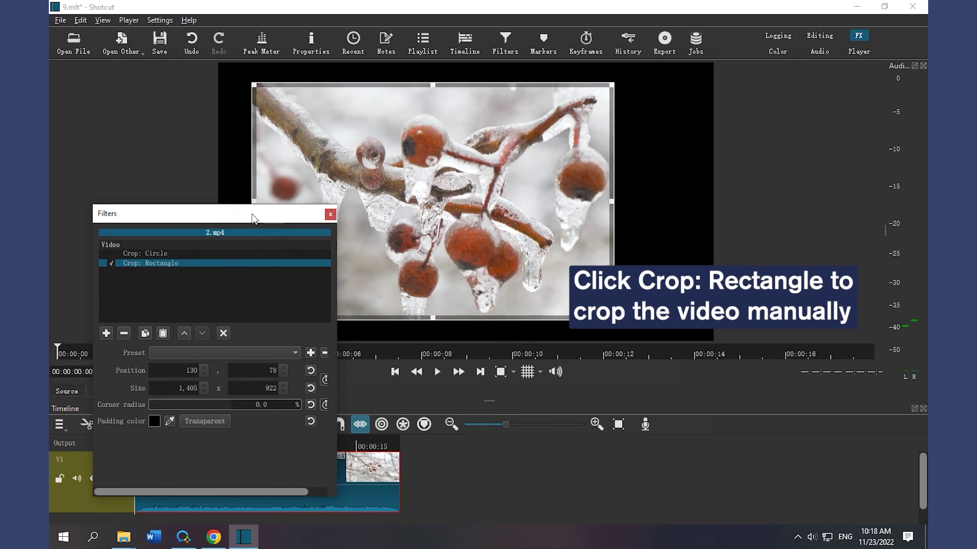
click(112, 263)
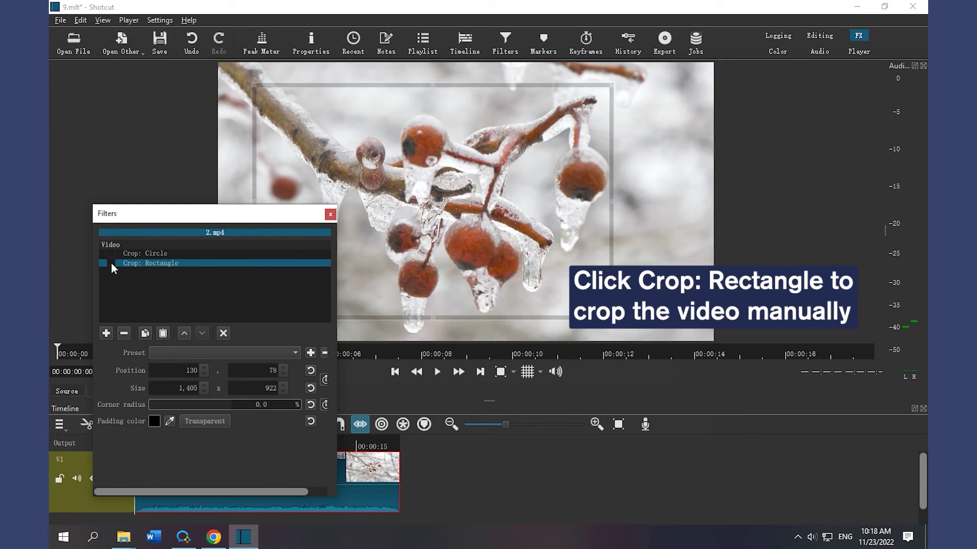
Add a Crop: Source filter trimming 117 top, 133 bottom, 278 left and 626 right pixels
click(105, 333)
text(c)
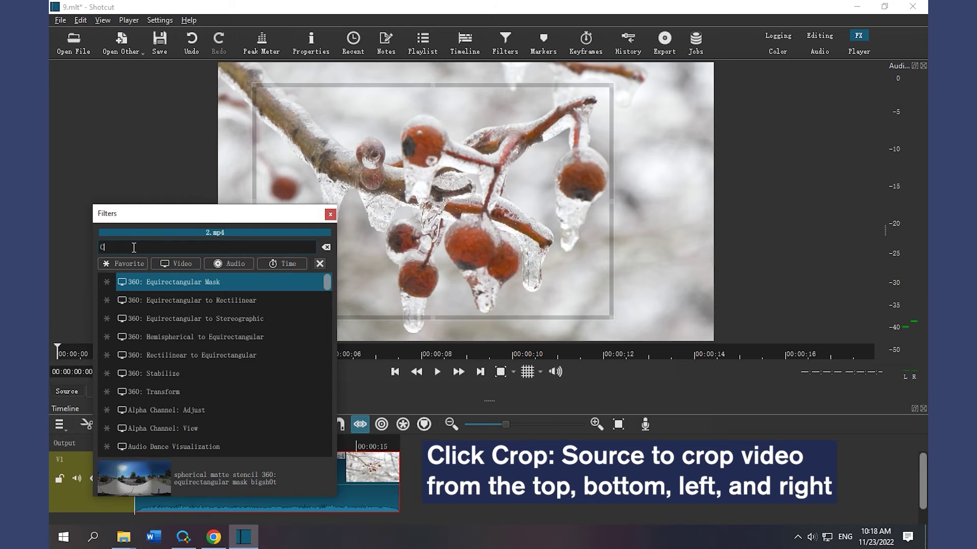
text(ROP)
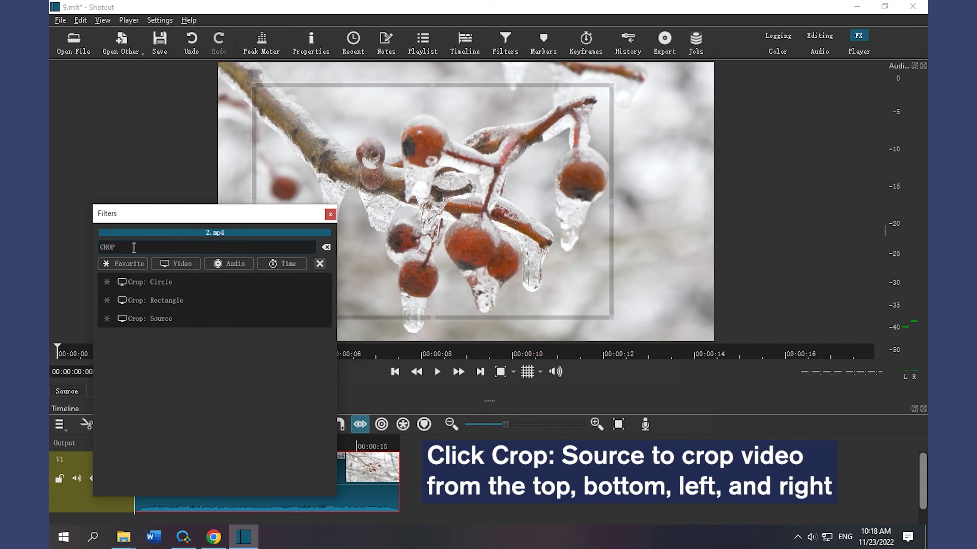
click(141, 319)
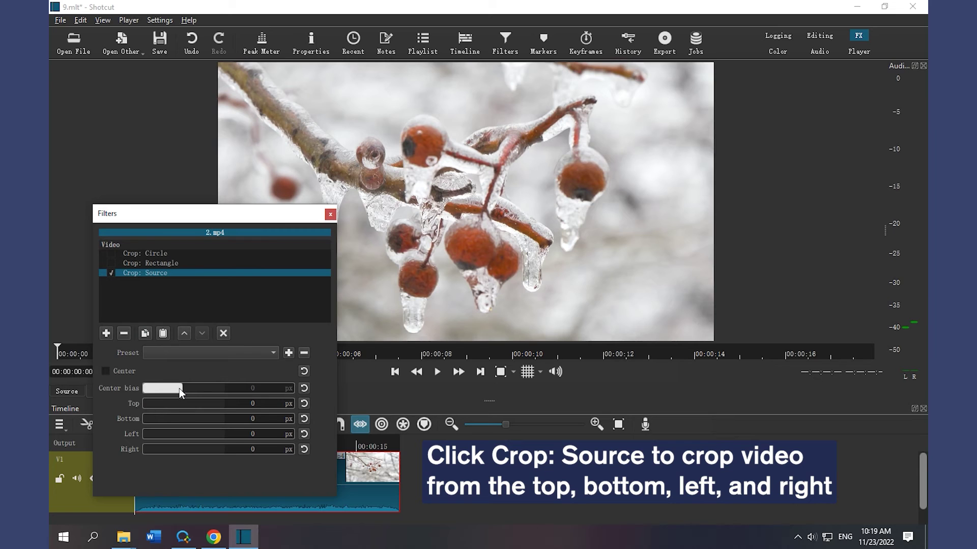
drag(147, 403, 152, 405)
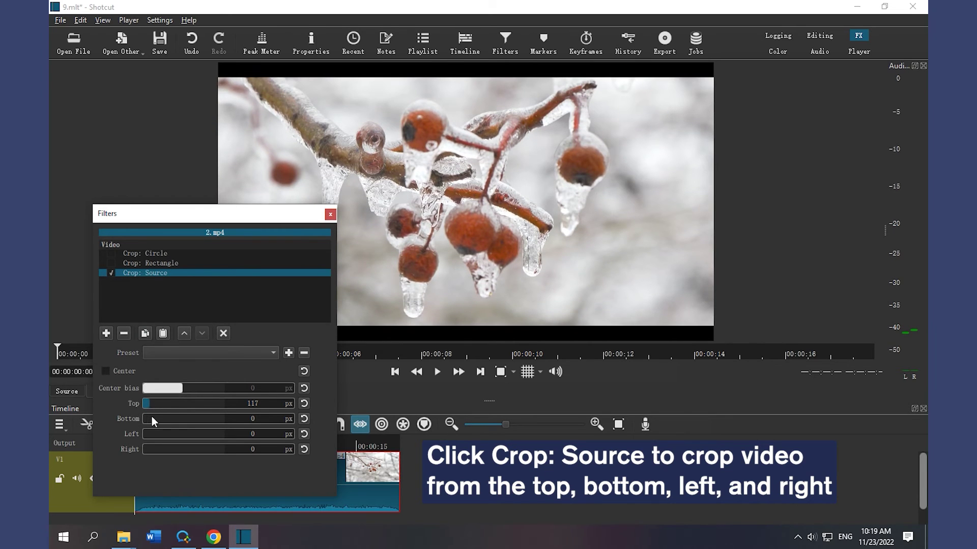
drag(145, 419, 152, 419)
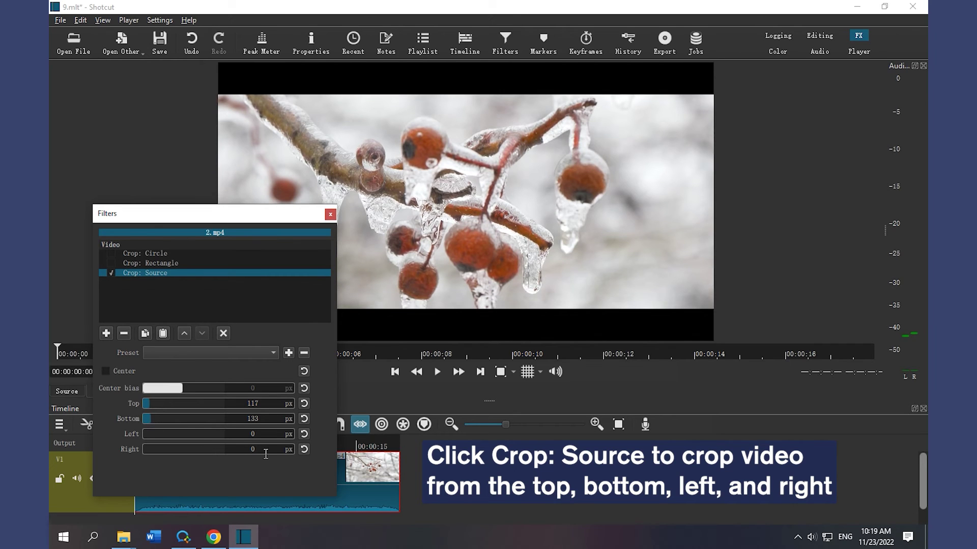
mouse_move(145, 448)
mouse_down()
mouse_move(170, 447)
mouse_move(145, 432)
mouse_move(155, 433)
mouse_up()
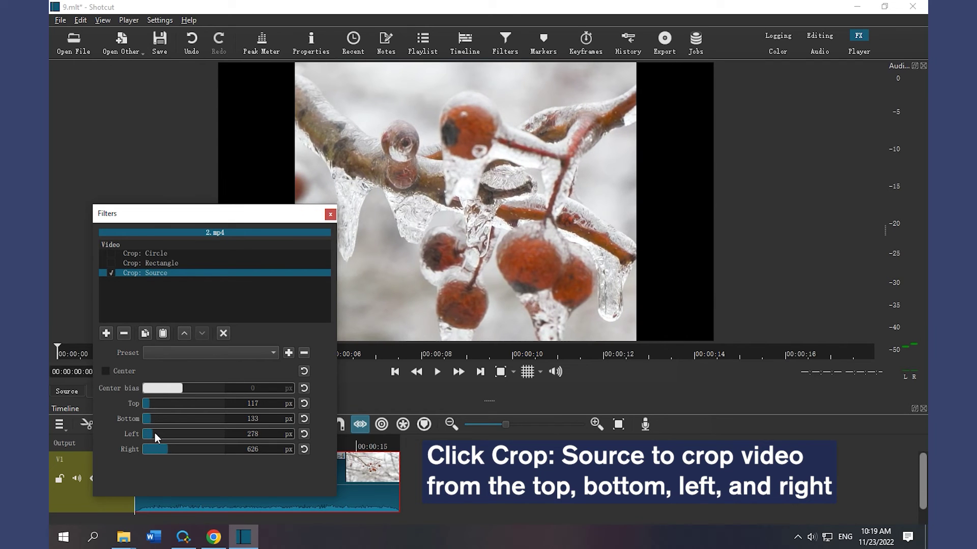
Play the cropped berry clip briefly to preview the result
drag(257, 216, 214, 216)
click(437, 372)
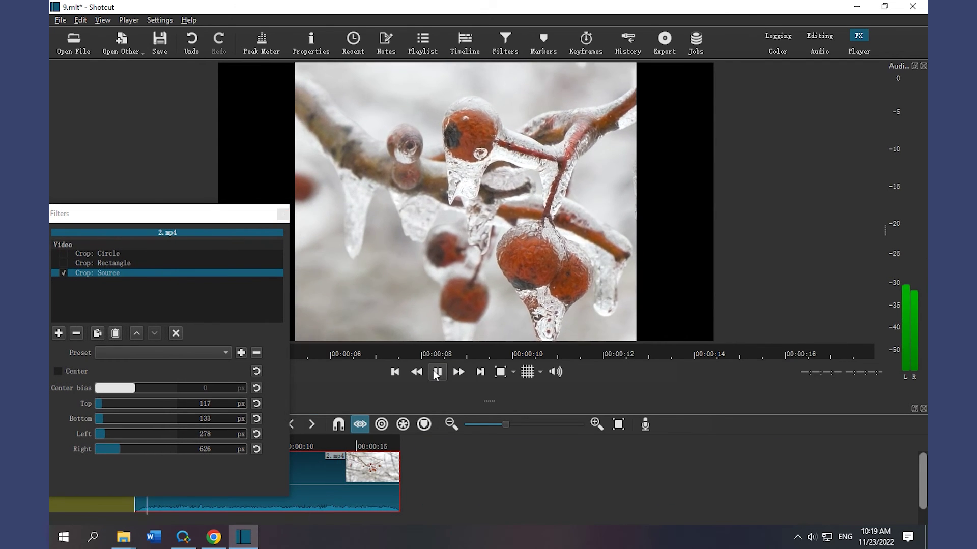
click(437, 372)
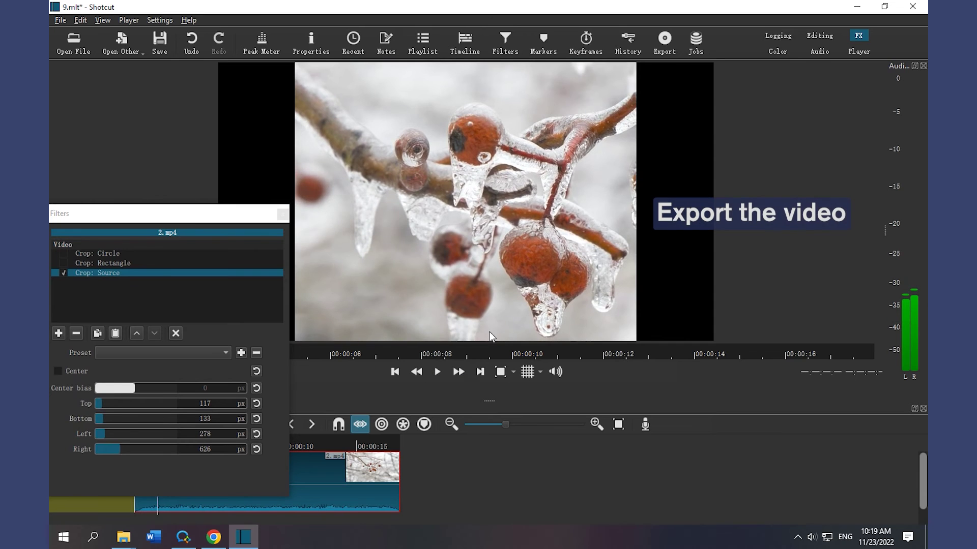
Export the cropped berry clip to a file named 9.mp4 on Local Disk (D:)
click(672, 40)
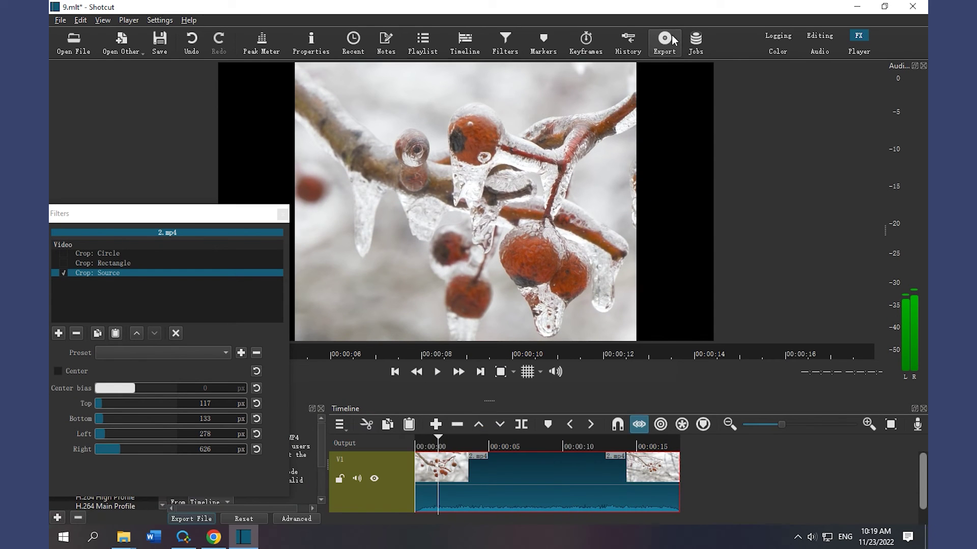
click(283, 215)
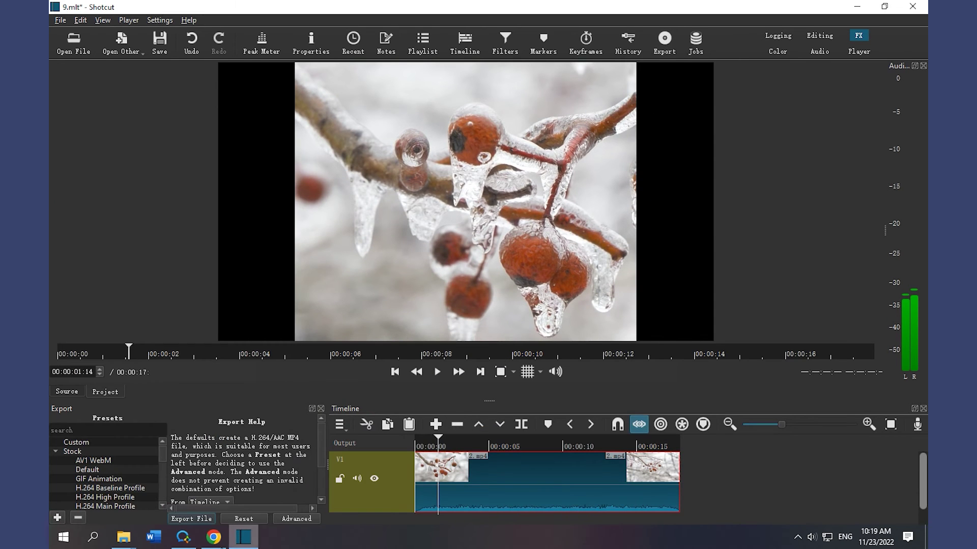
click(191, 520)
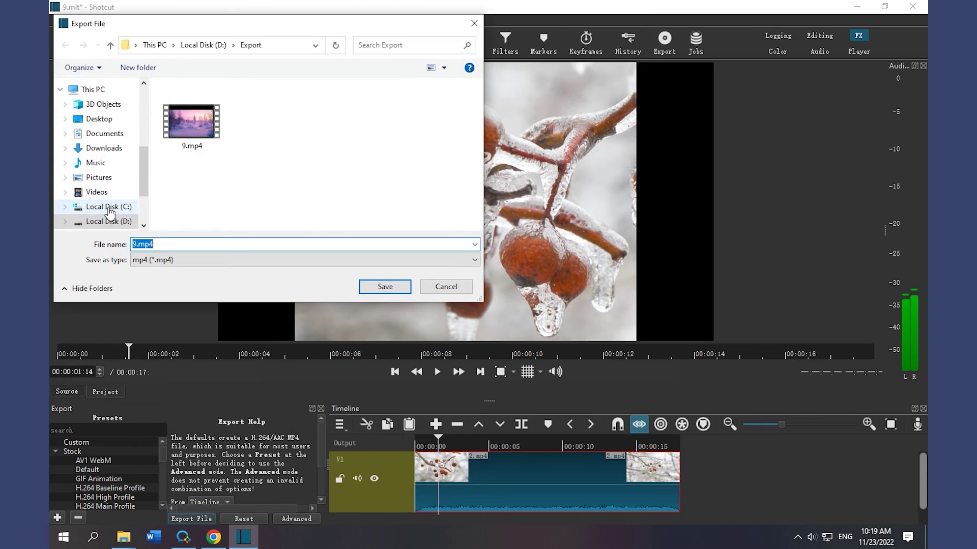
click(110, 224)
click(384, 289)
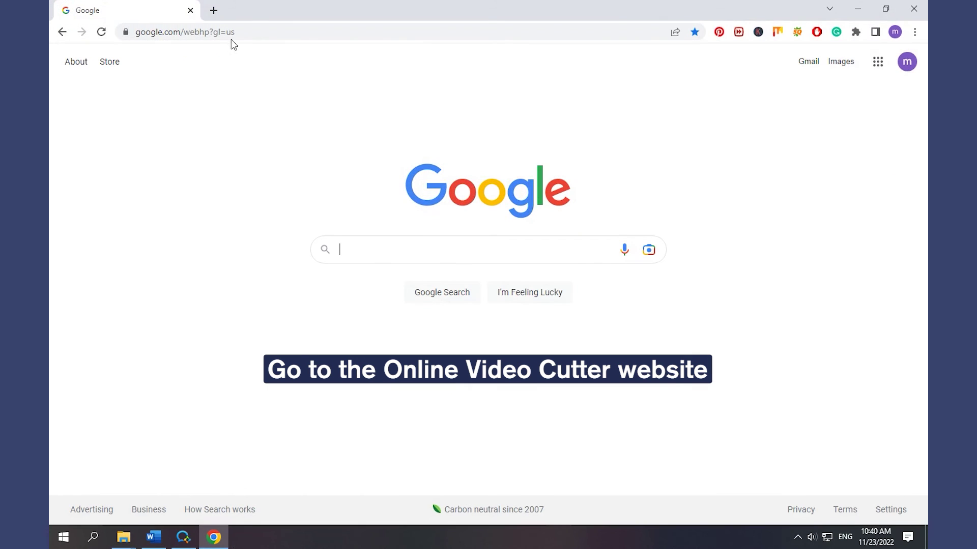
Go to online-video-cutter.com from Chrome's address bar
click(231, 39)
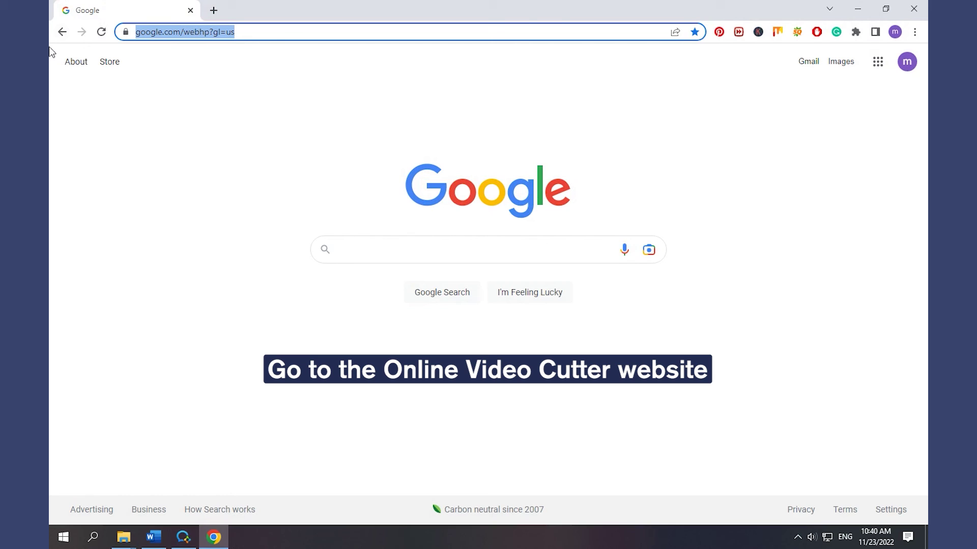
text(ONL)
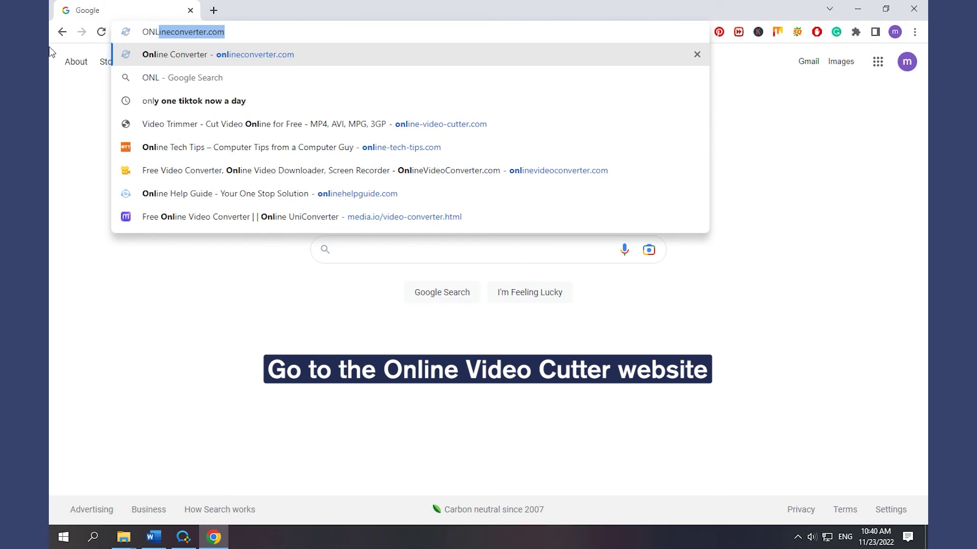
text(INE-VIDEO-CUTTER)
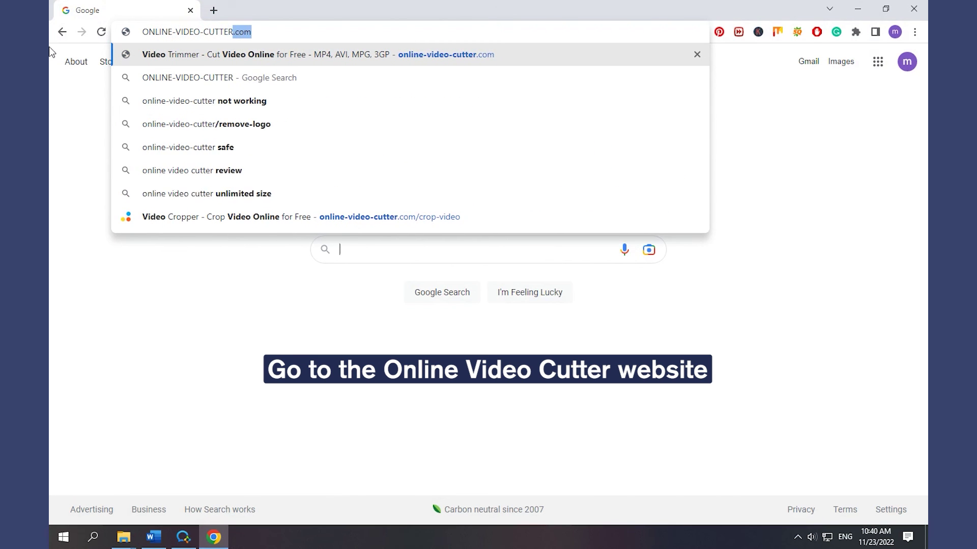
key(Return)
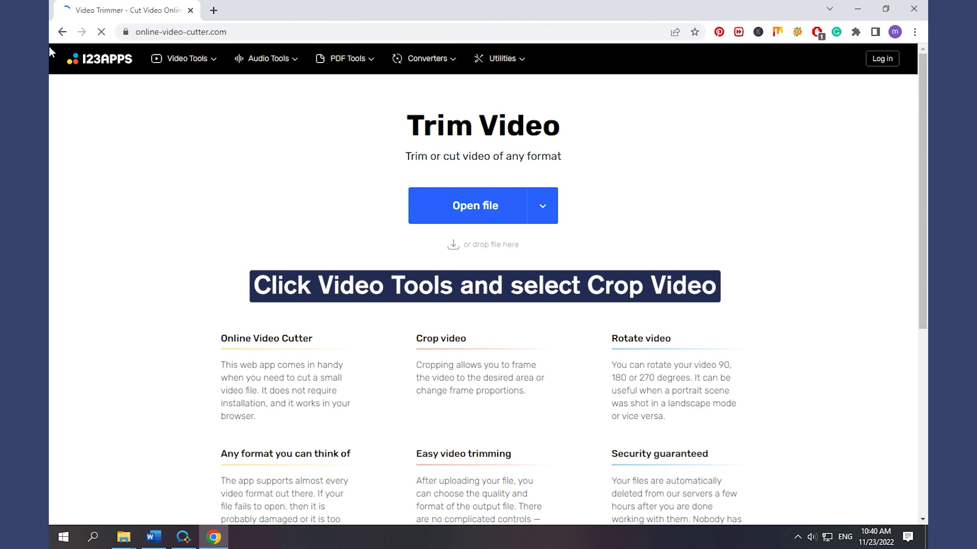
Open the Crop Video tool from Video Tools and upload the snowy clip 3.mp4
click(186, 59)
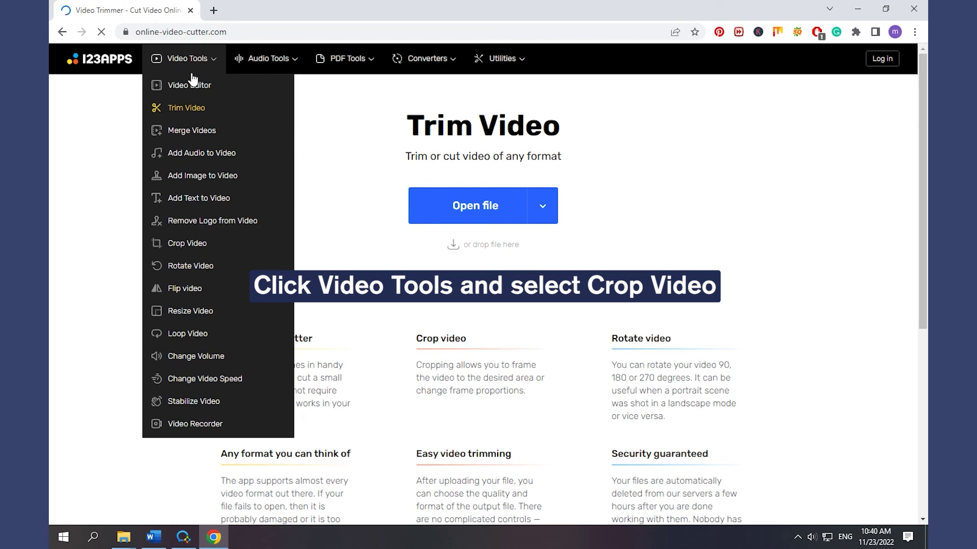
click(193, 244)
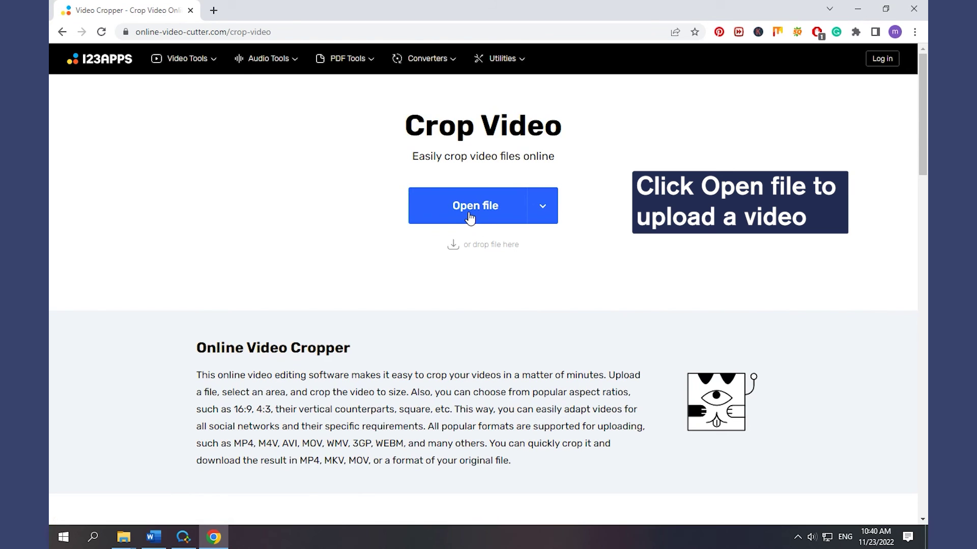
click(469, 214)
click(333, 120)
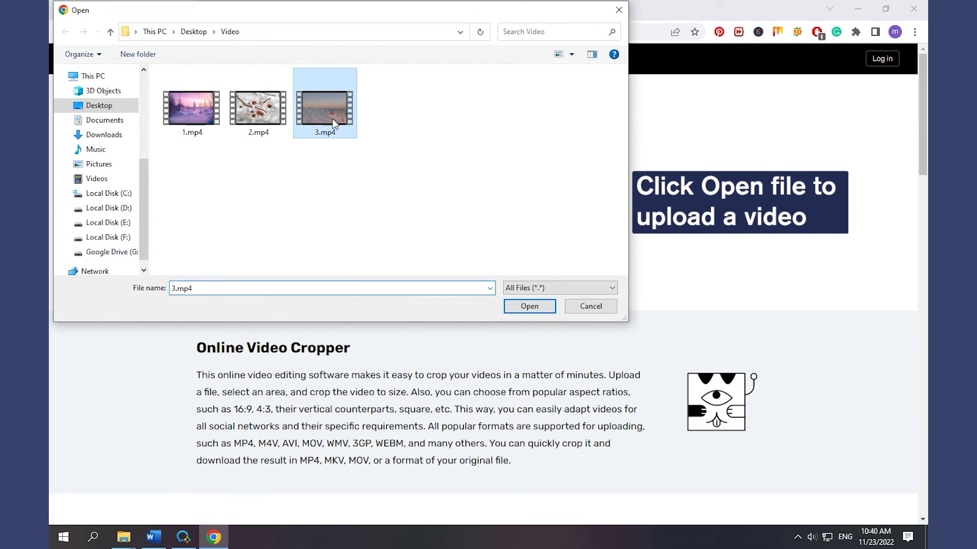
click(529, 306)
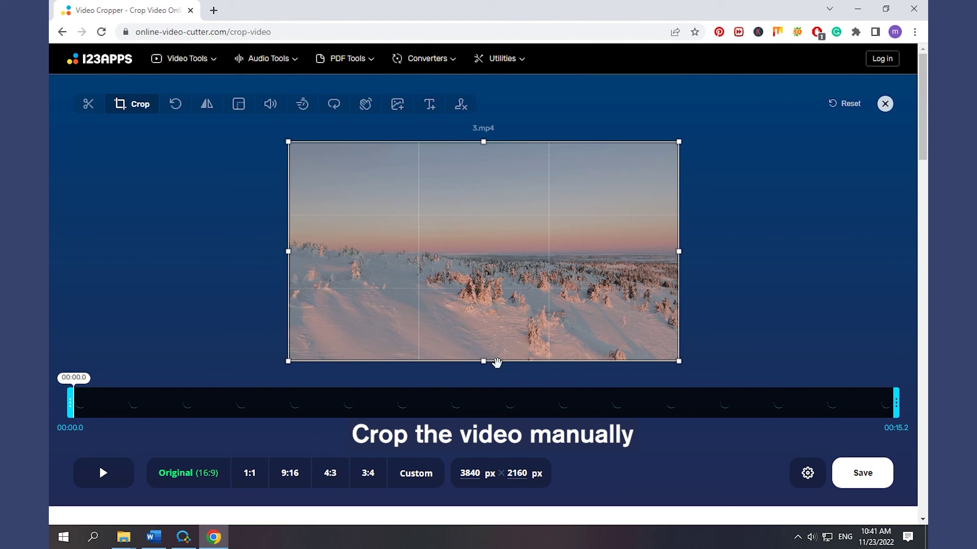
Try a manual and a 1:1 crop, reset, then set a 9:16 crop of 1216 x 2160 px
drag(679, 362, 665, 354)
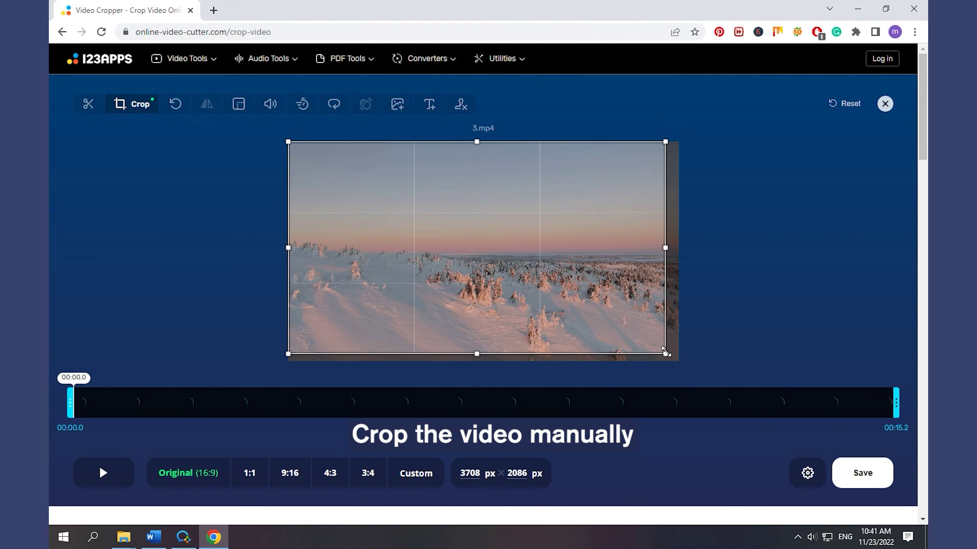
drag(286, 143, 332, 175)
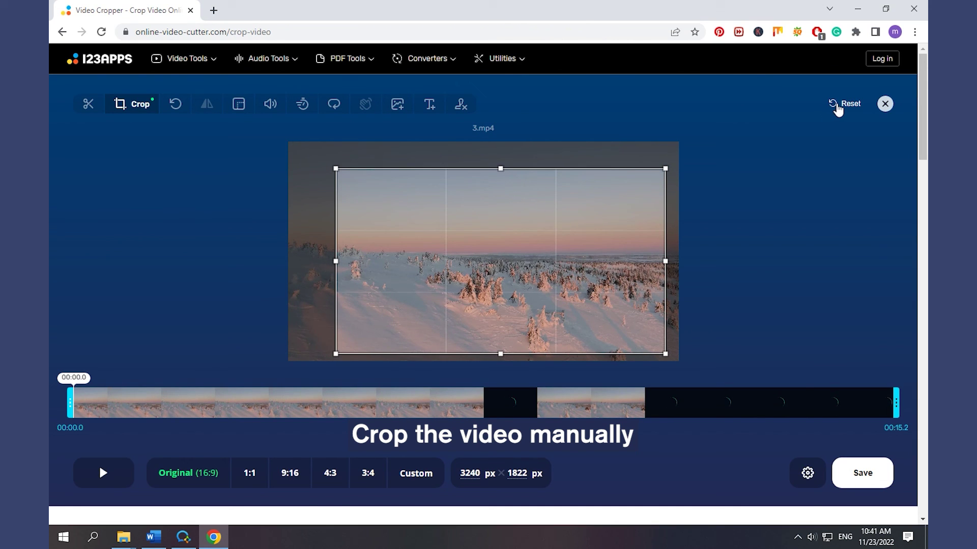
click(837, 107)
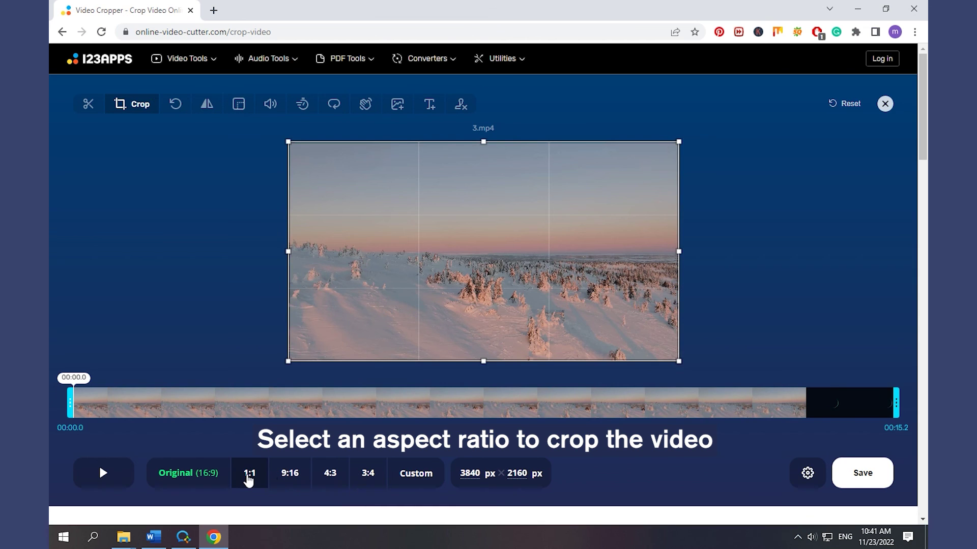
click(248, 476)
drag(482, 264, 478, 235)
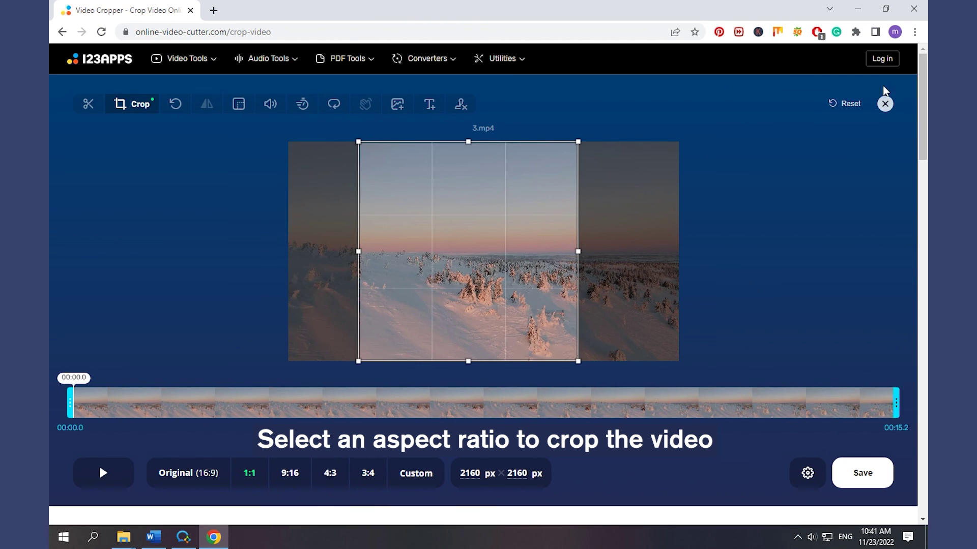
click(851, 103)
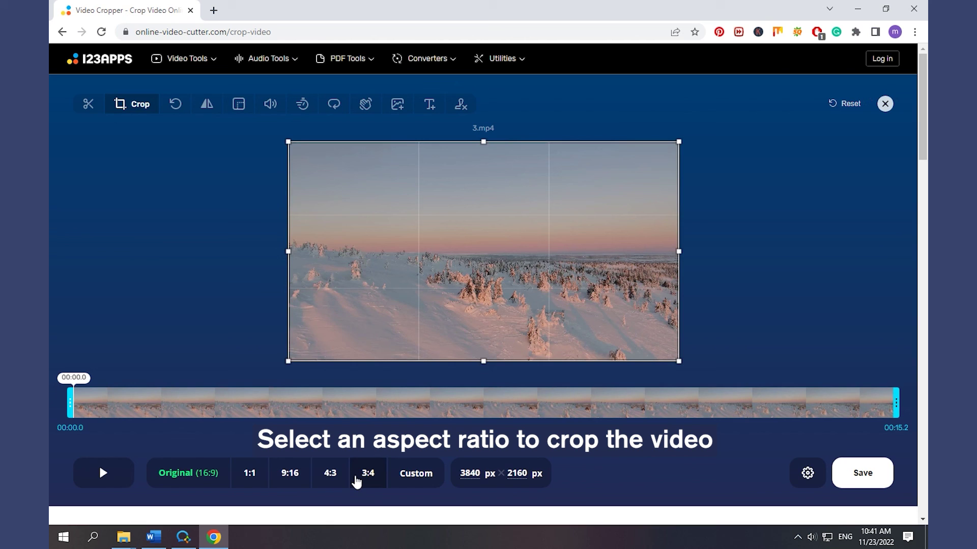
click(290, 474)
drag(460, 275, 502, 275)
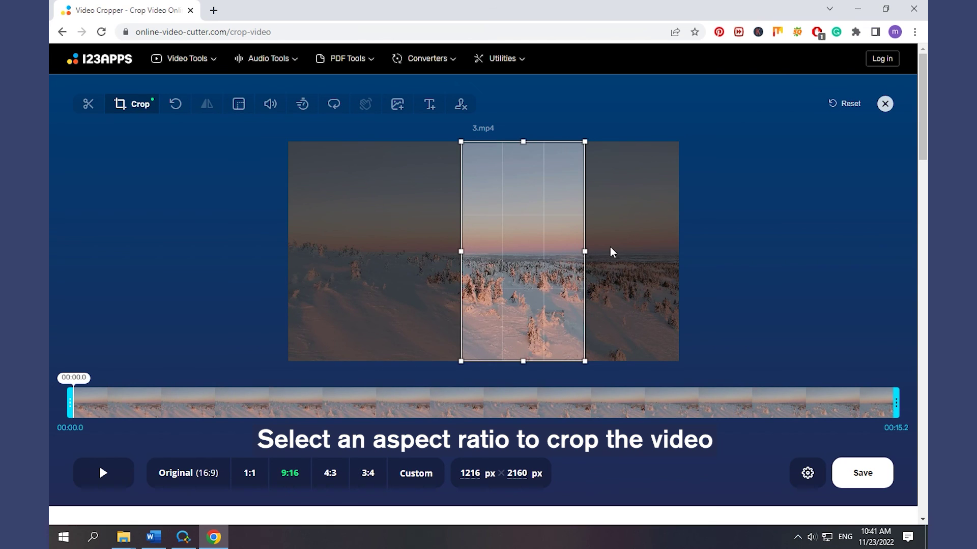